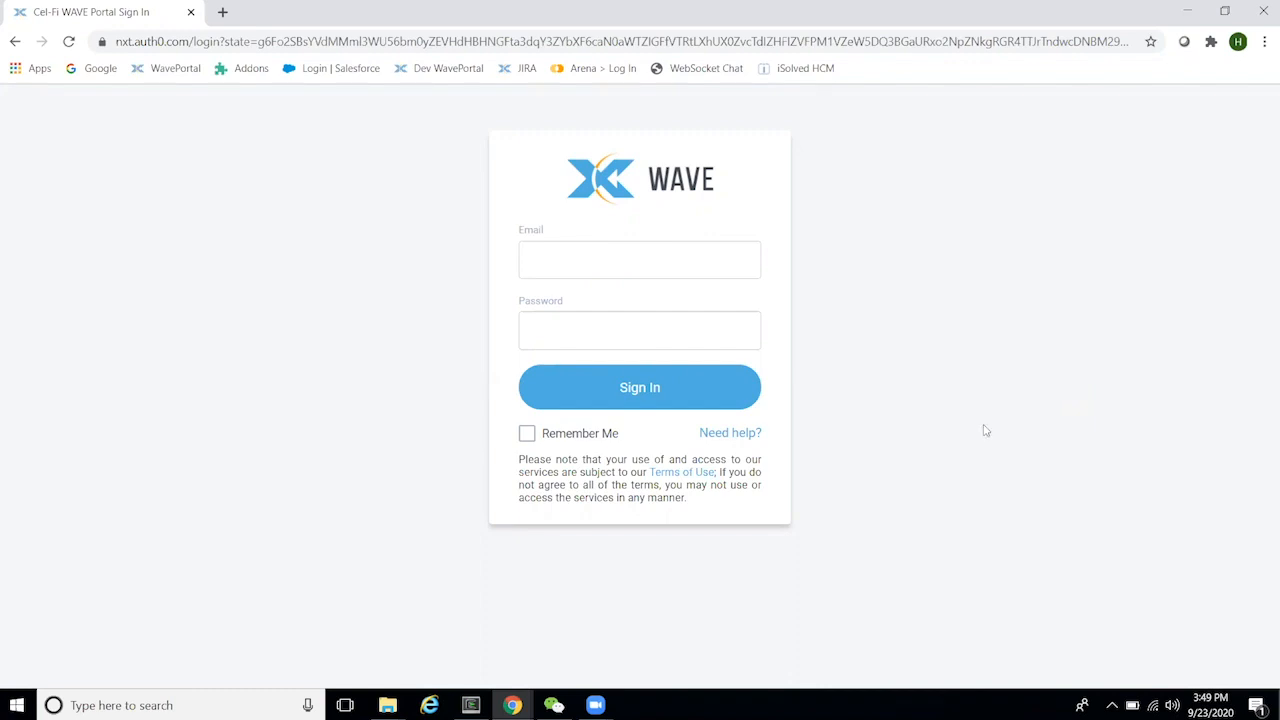
- Sign in to the WAVE portal with the account e-mail and password
{"action": "left_click", "coordinate": [726, 263]}
{"action": "left_click", "coordinate": [640, 300]}
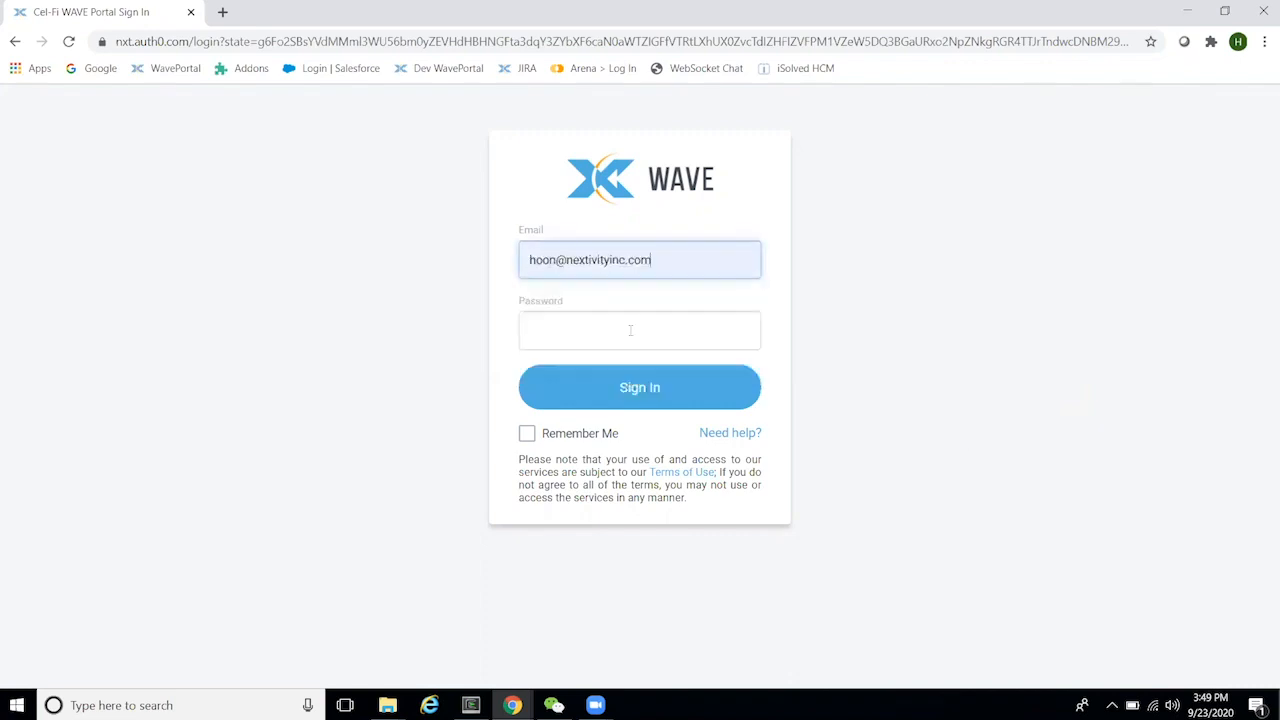
{"action": "left_click", "coordinate": [645, 340]}
{"action": "type", "text": "********"}
{"action": "key", "text": "Return"}
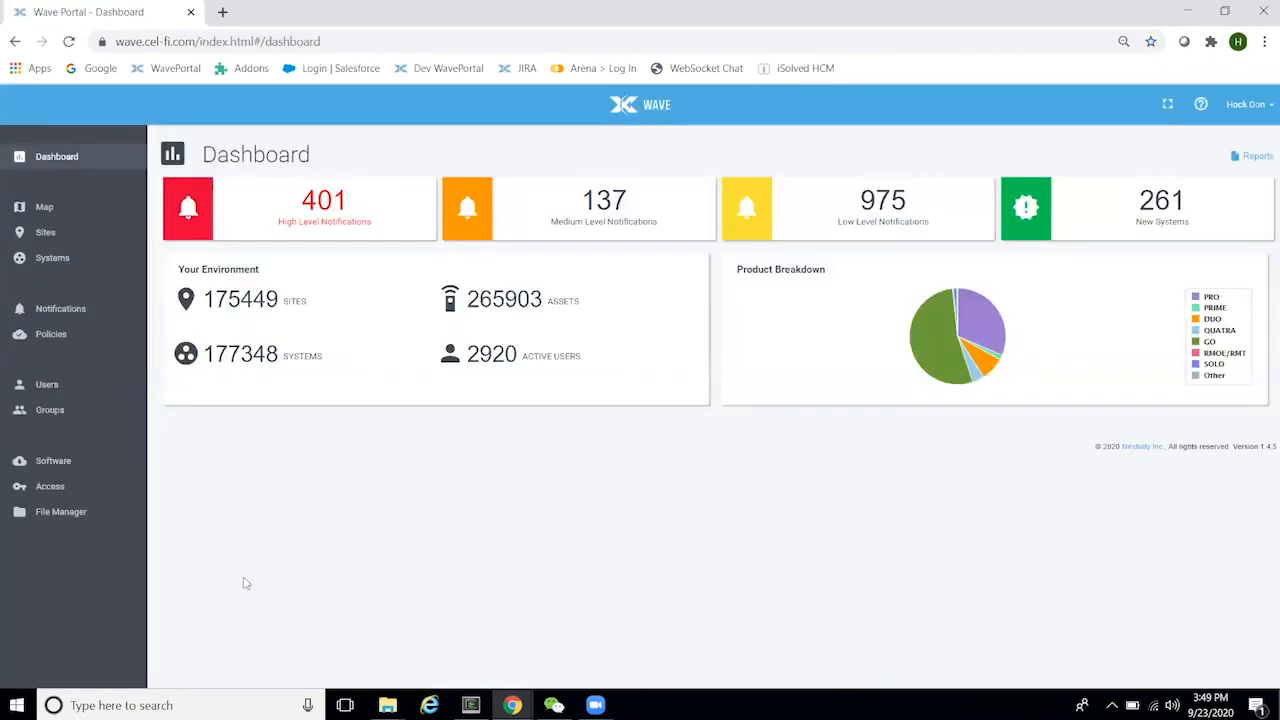
- Add a folder named Hawaii to the Nextivity Drive in the File Manager
{"action": "left_click", "coordinate": [79, 526]}
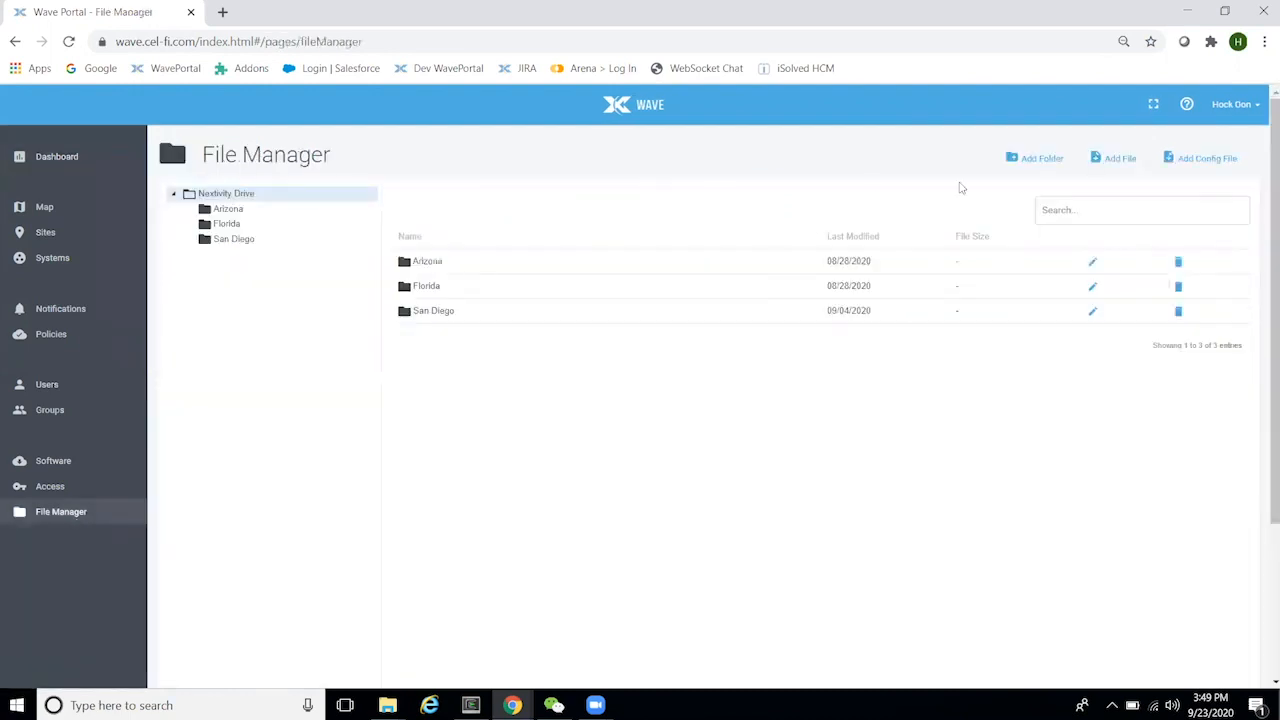
{"action": "left_click", "coordinate": [1029, 165]}
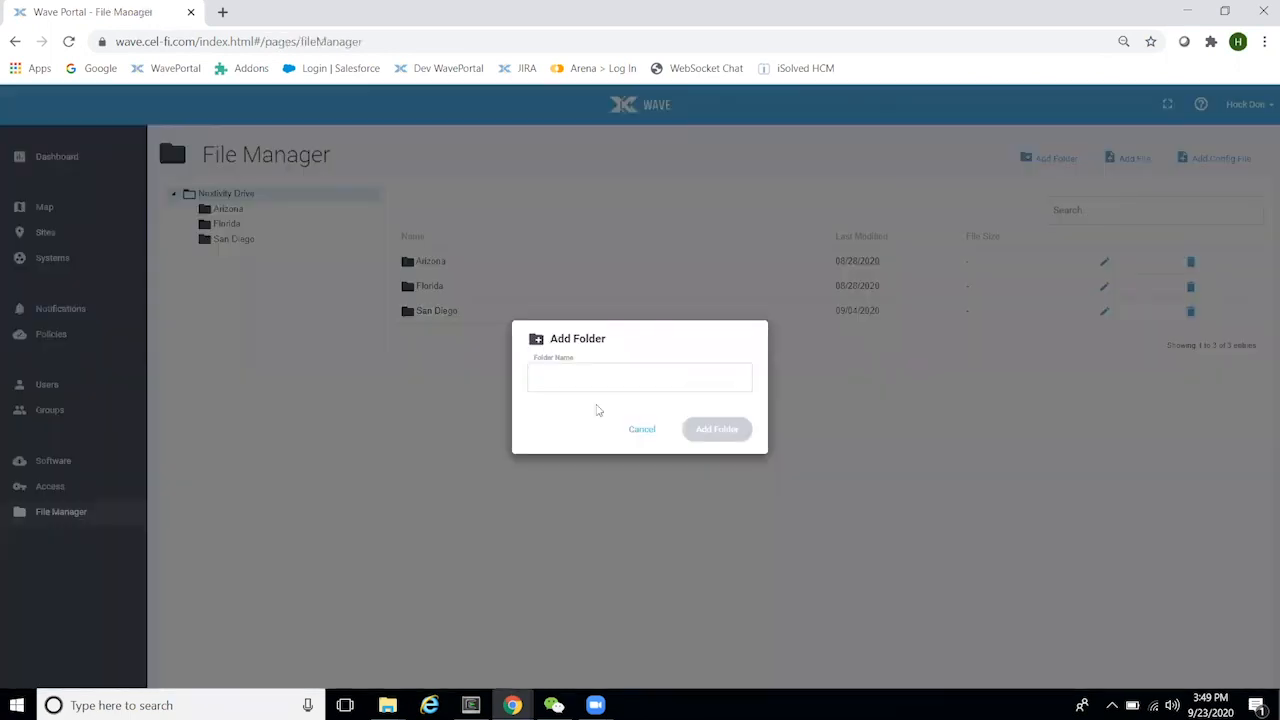
{"action": "left_click", "coordinate": [596, 380]}
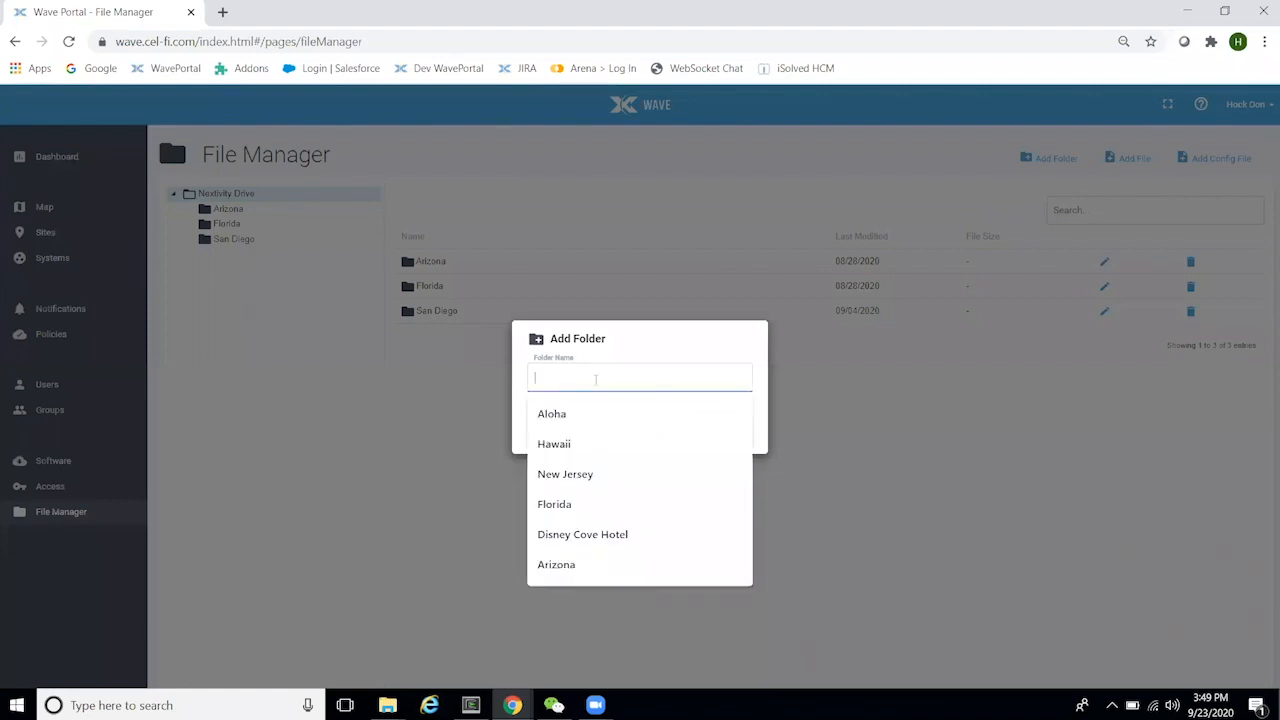
{"action": "type", "text": "Hawaii"}
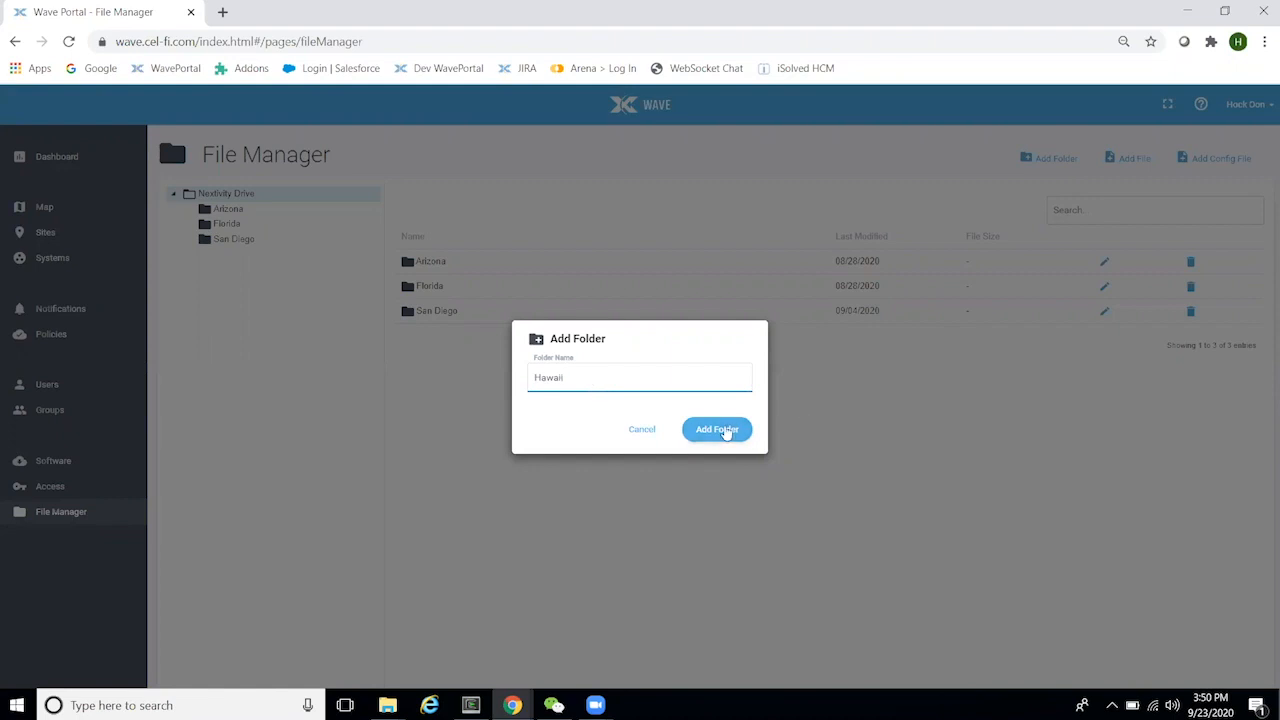
{"action": "left_click", "coordinate": [716, 429]}
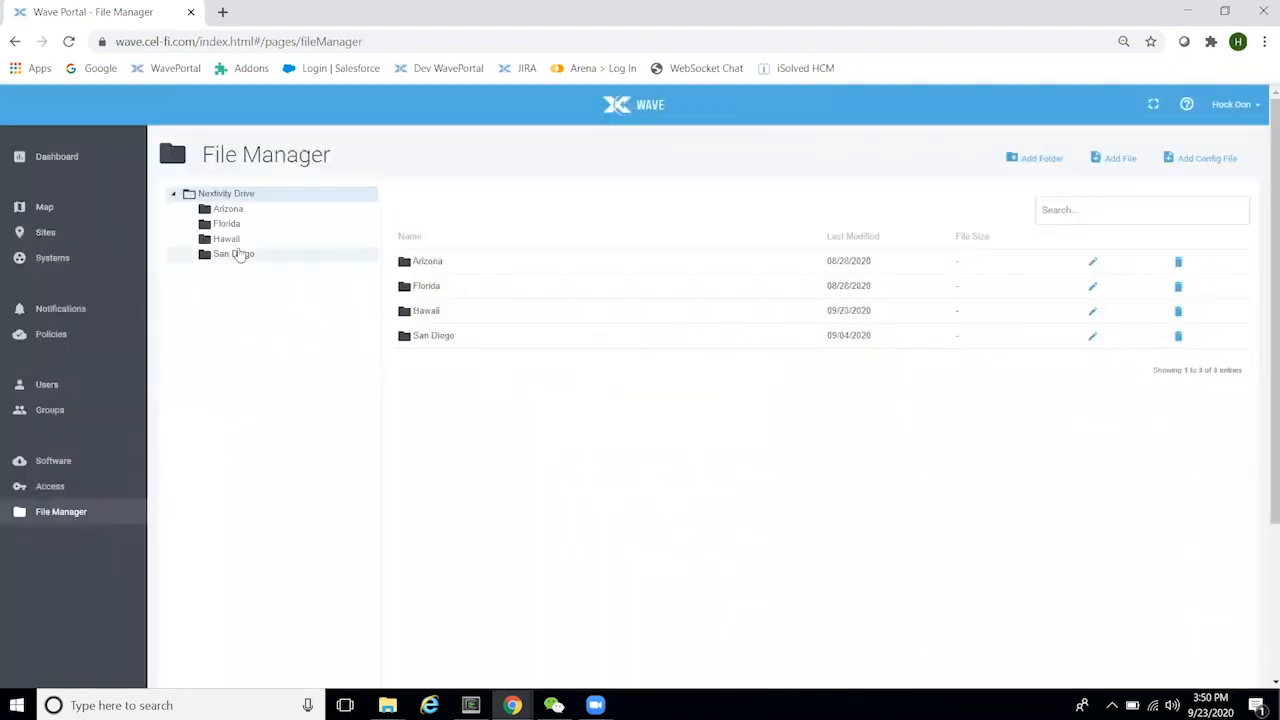
- Create a frequency configuration file named Honolulu County inside the Hawaii folder
{"action": "left_click", "coordinate": [232, 240]}
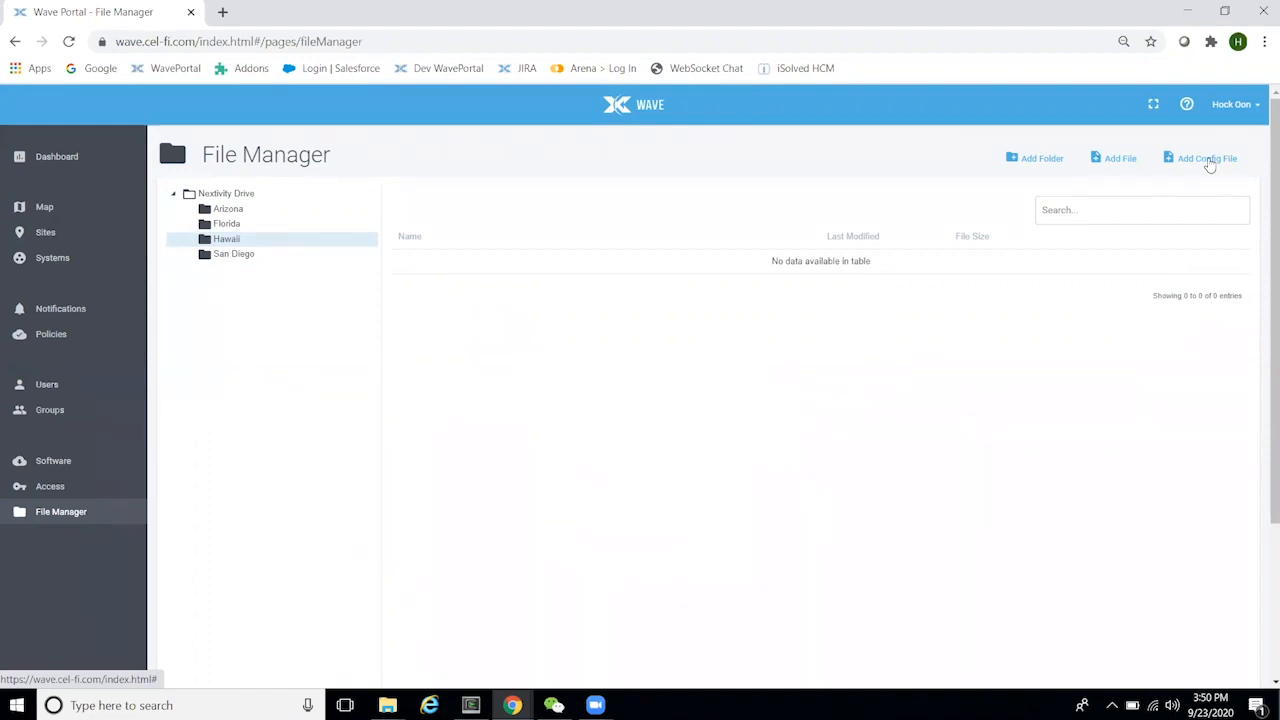
{"action": "left_click", "coordinate": [1210, 162]}
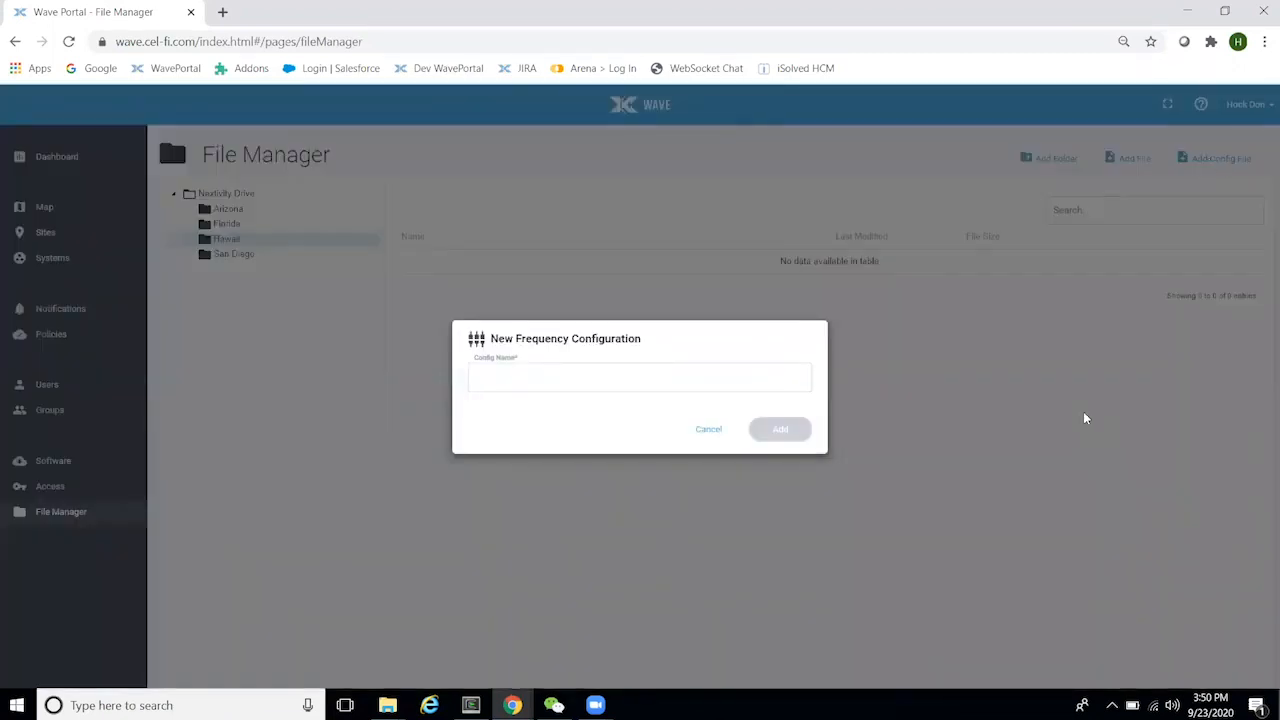
{"action": "left_click", "coordinate": [690, 385]}
{"action": "type", "text": "Honoluluu "}
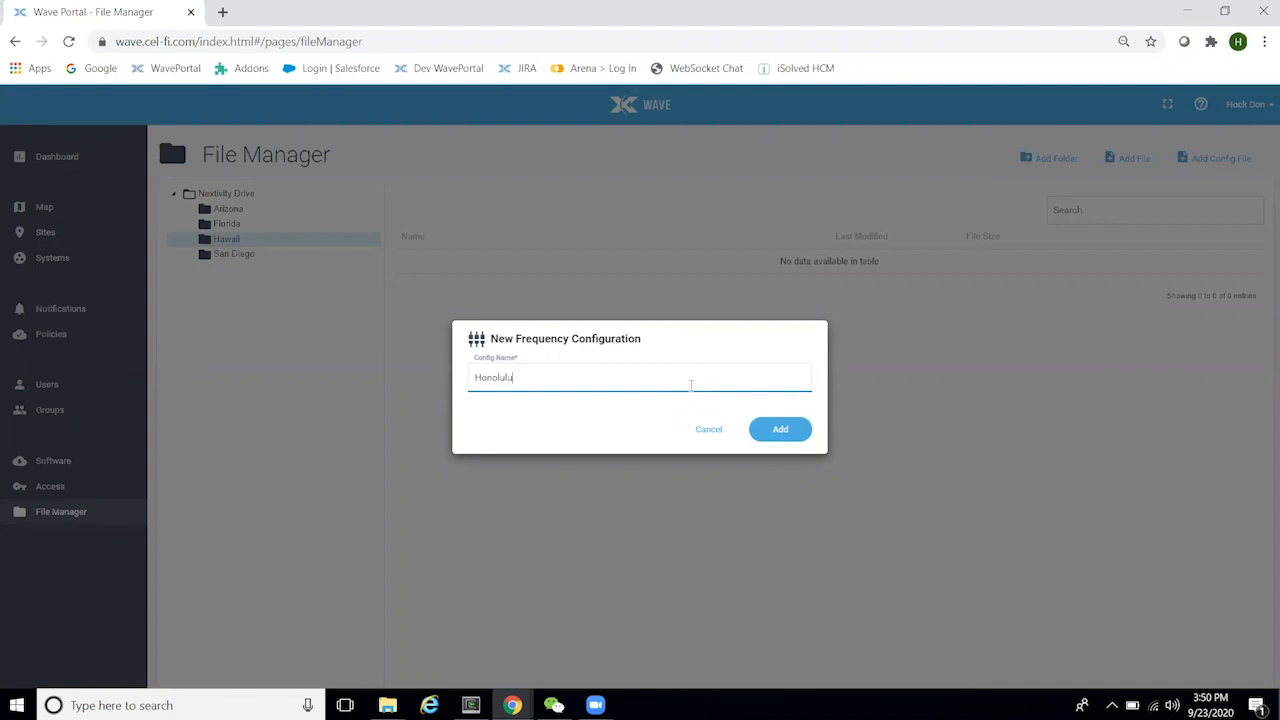
{"action": "type", "text": "County"}
{"action": "left_click", "coordinate": [773, 430]}
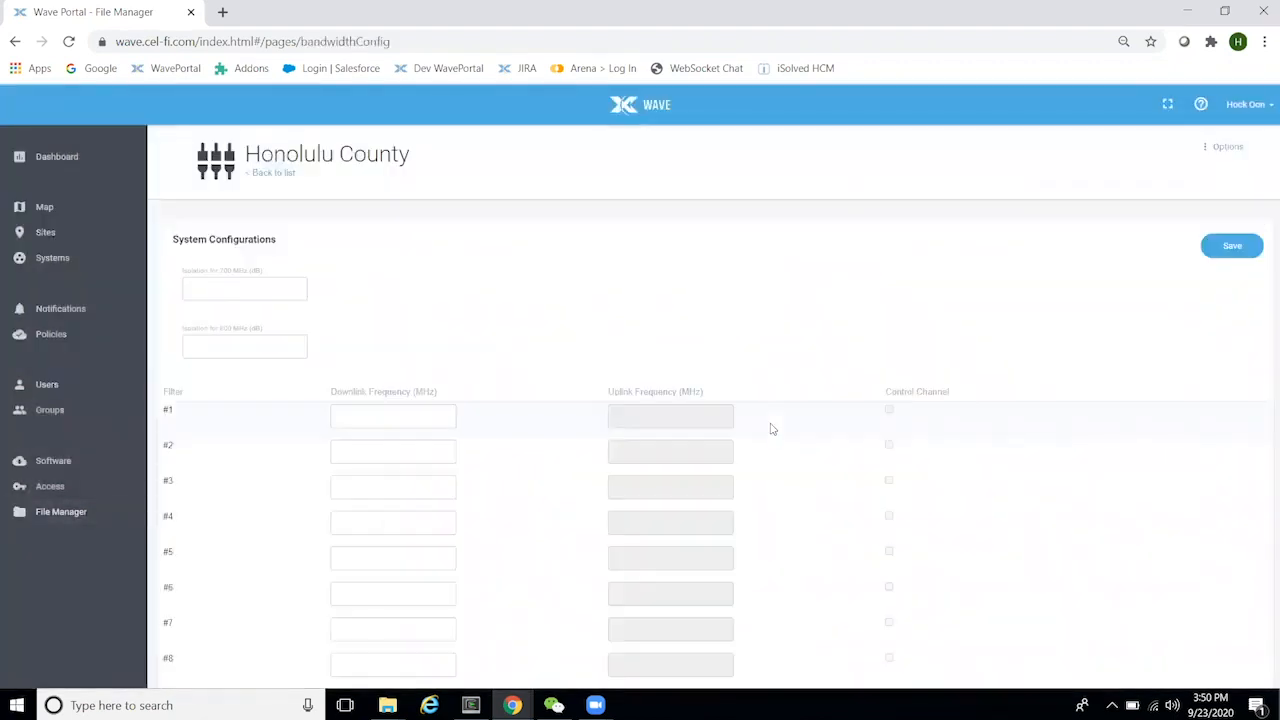
- Set the isolation to 20 dB for both 700 MHz and 800 MHz
{"action": "left_click", "coordinate": [267, 290]}
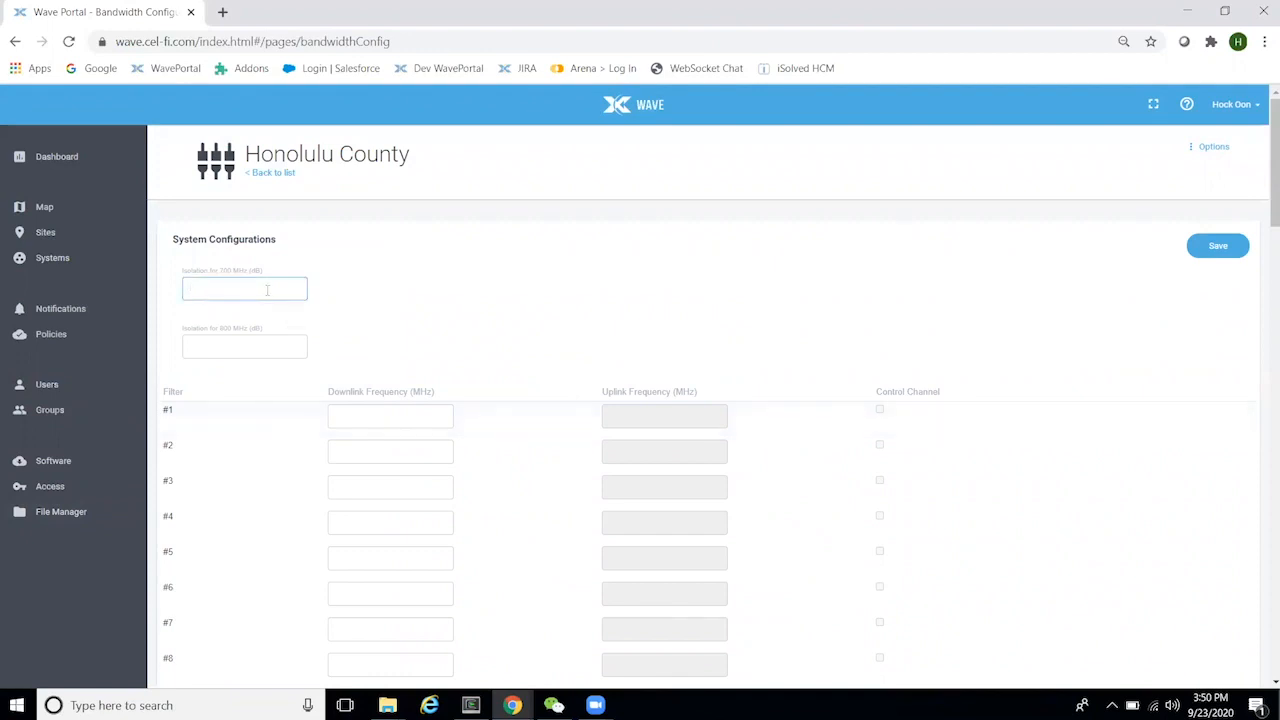
{"action": "type", "text": "20"}
{"action": "left_click", "coordinate": [268, 347]}
{"action": "type", "text": "20"}
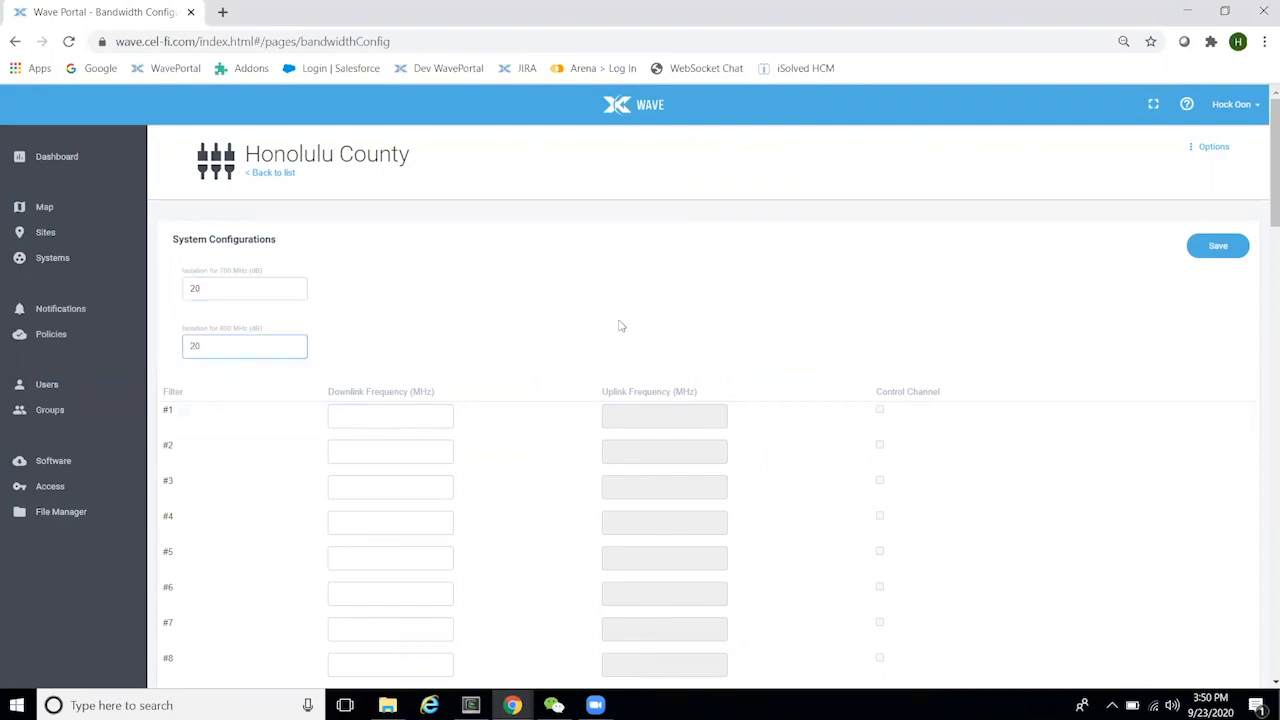
- Set filter #1's downlink frequency to 771.48125 MHz and mark it as a control channel
{"action": "scroll", "coordinate": [620, 323], "scroll_direction": "down", "scroll_amount": 2}
{"action": "left_click", "coordinate": [395, 246]}
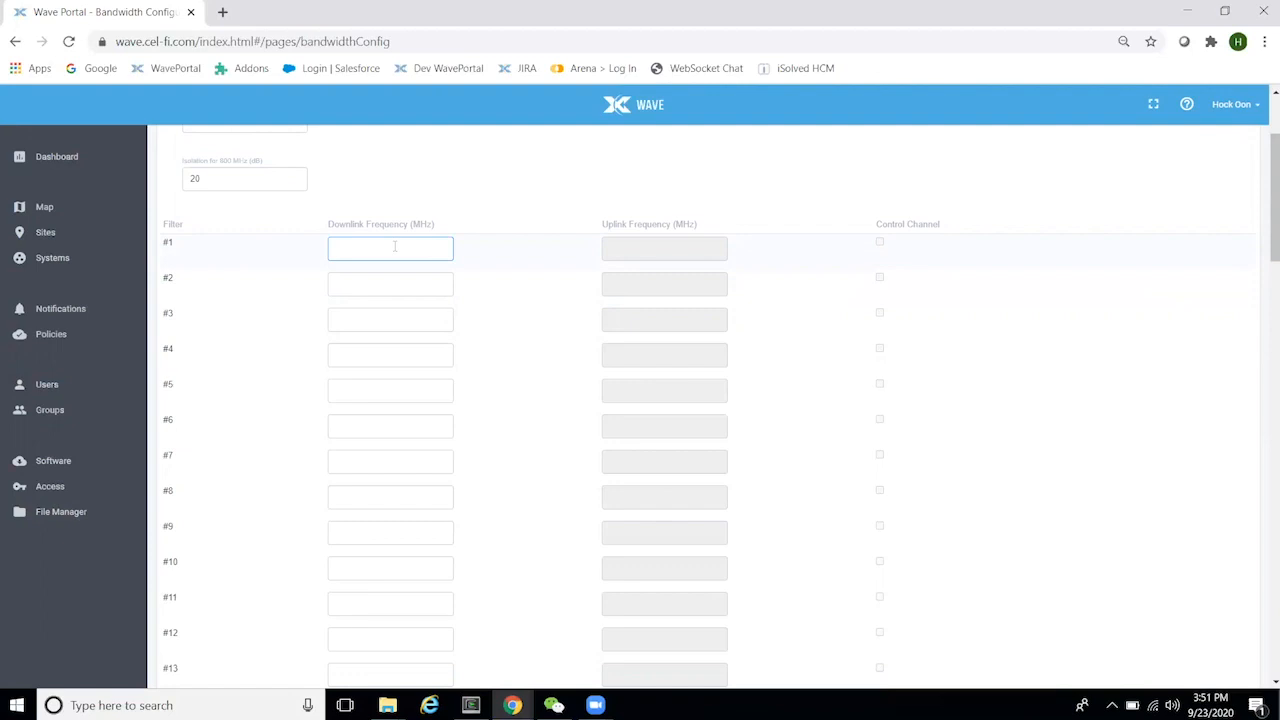
{"action": "type", "text": "774"}
{"action": "type", "text": ".48125"}
{"action": "left_click", "coordinate": [820, 261]}
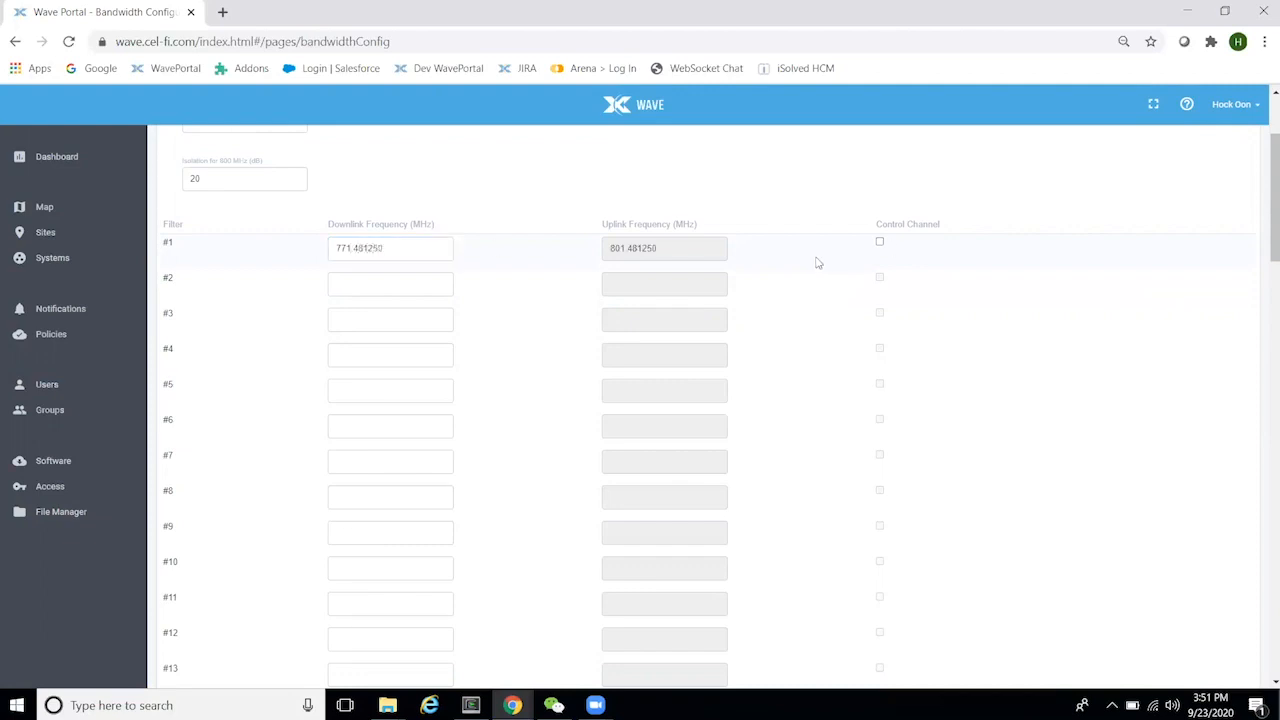
{"action": "left_click", "coordinate": [881, 244]}
- Set the downlink frequency to 855.2125 MHz for filter #2 and 857.2625 MHz for filter #3, marking #3 as a control channel
{"action": "left_click", "coordinate": [420, 285]}
{"action": "type", "text": "855.2125"}
{"action": "left_click", "coordinate": [746, 281]}
{"action": "left_click", "coordinate": [385, 316]}
{"action": "type", "text": "857.2625"}
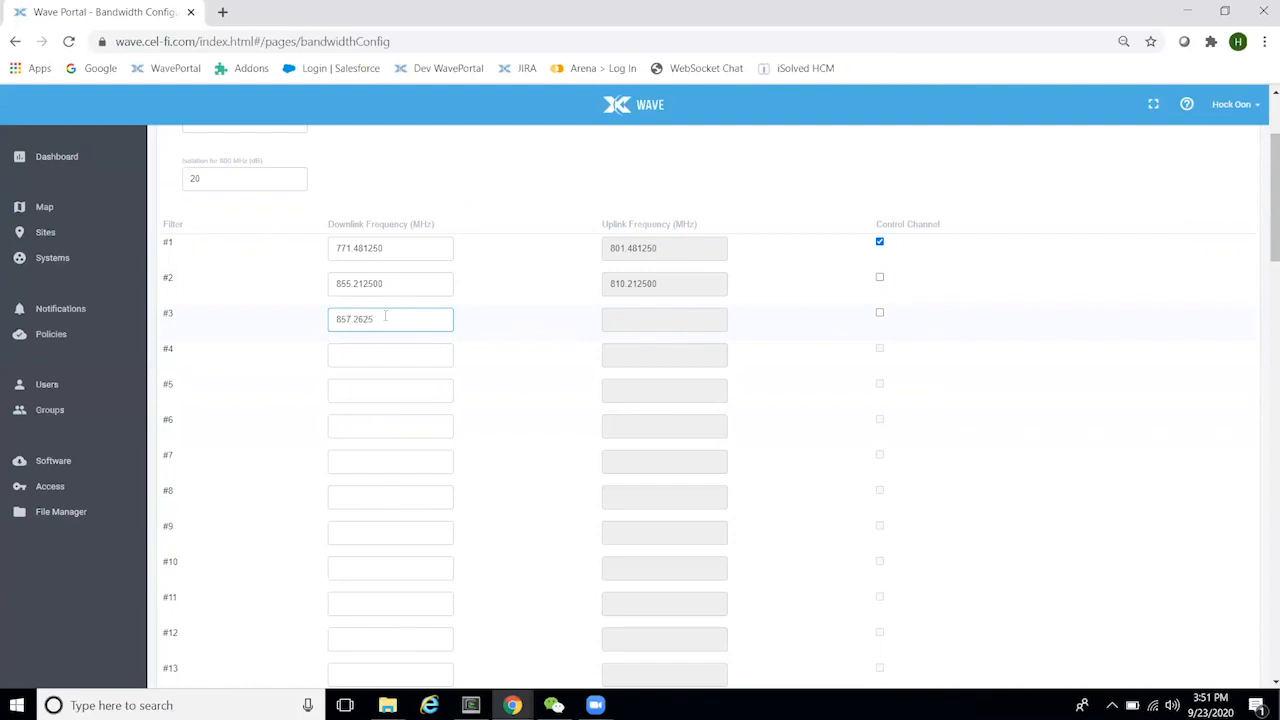
{"action": "left_click", "coordinate": [822, 338]}
{"action": "left_click", "coordinate": [880, 313]}
- Save the Honolulu County frequency configuration and dismiss the confirmation
{"action": "scroll", "coordinate": [1076, 612], "scroll_direction": "up", "scroll_amount": 3}
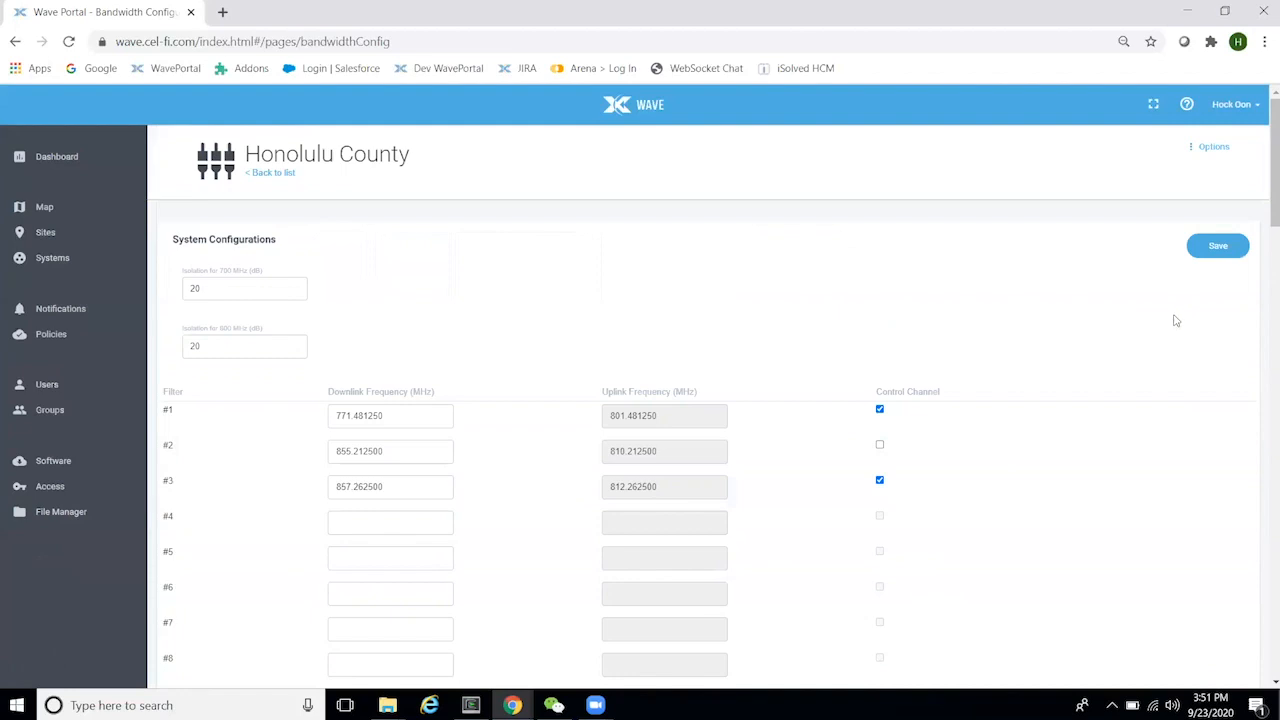
{"action": "left_click", "coordinate": [1224, 252]}
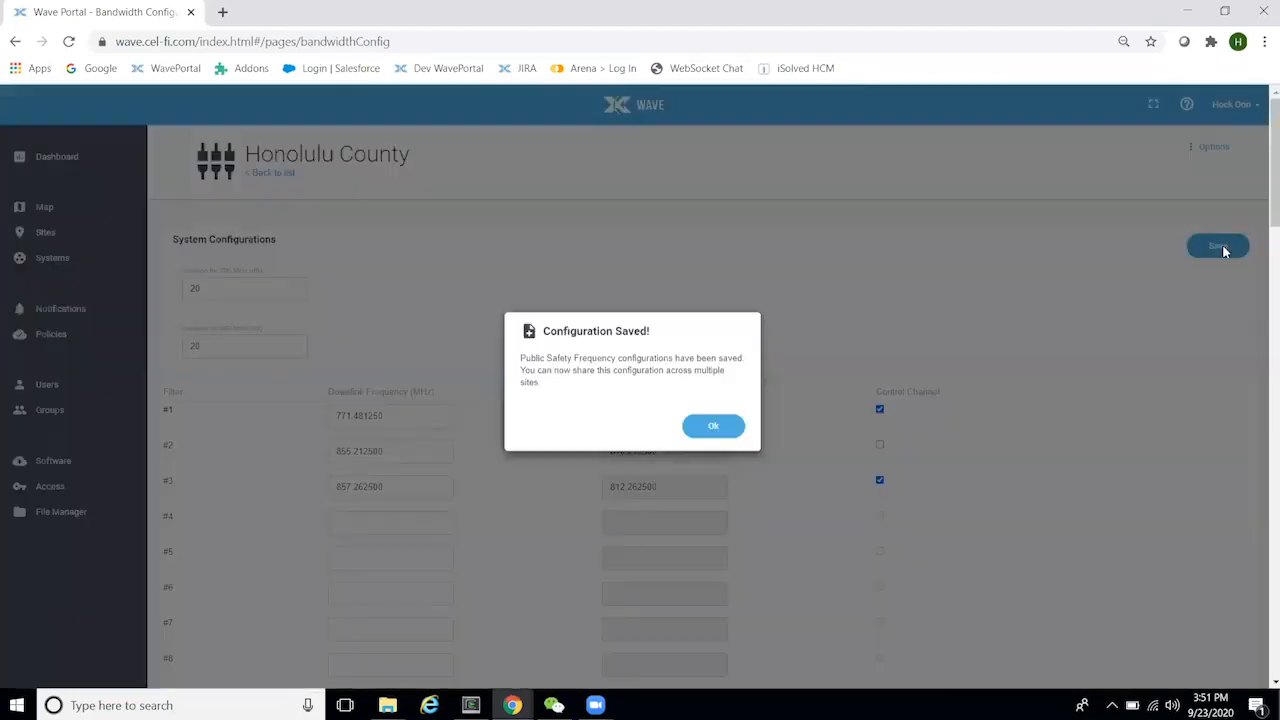
{"action": "left_click", "coordinate": [713, 431]}
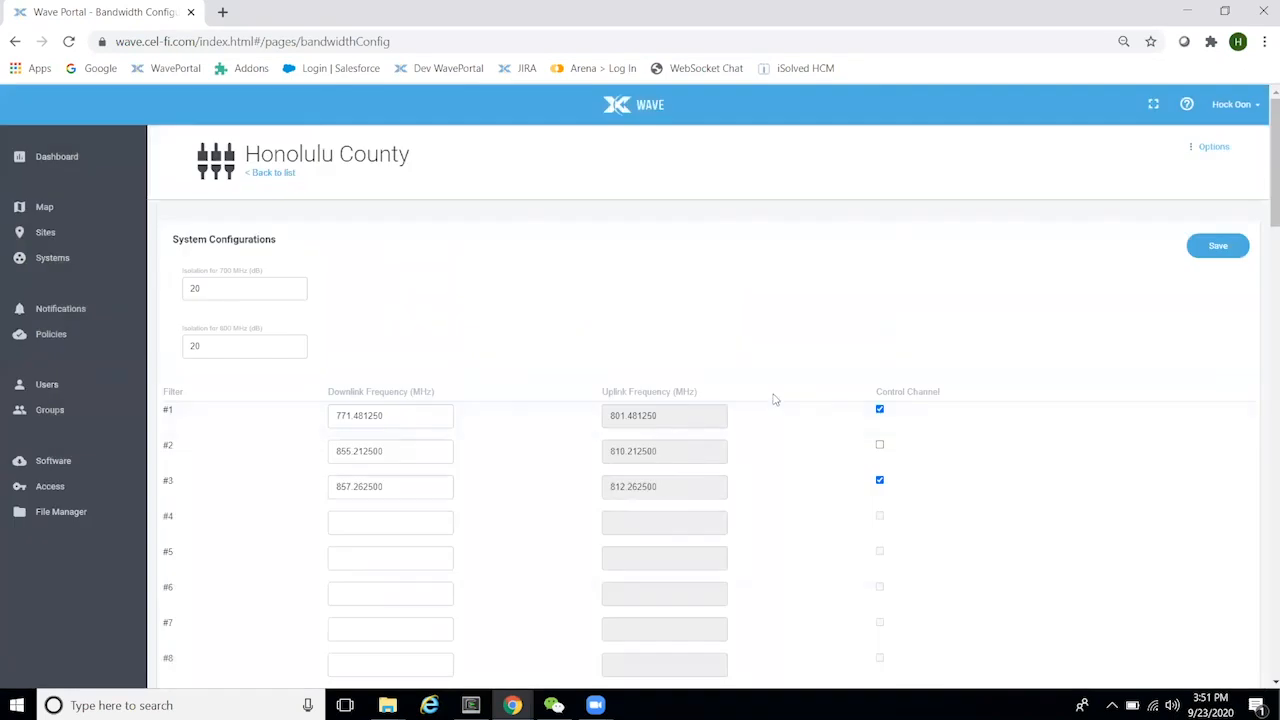
- Create a new site named Waikiki hotel, filling in the owner, company and address details from the saved Nextivity Inc address entry
{"action": "left_click", "coordinate": [46, 240]}
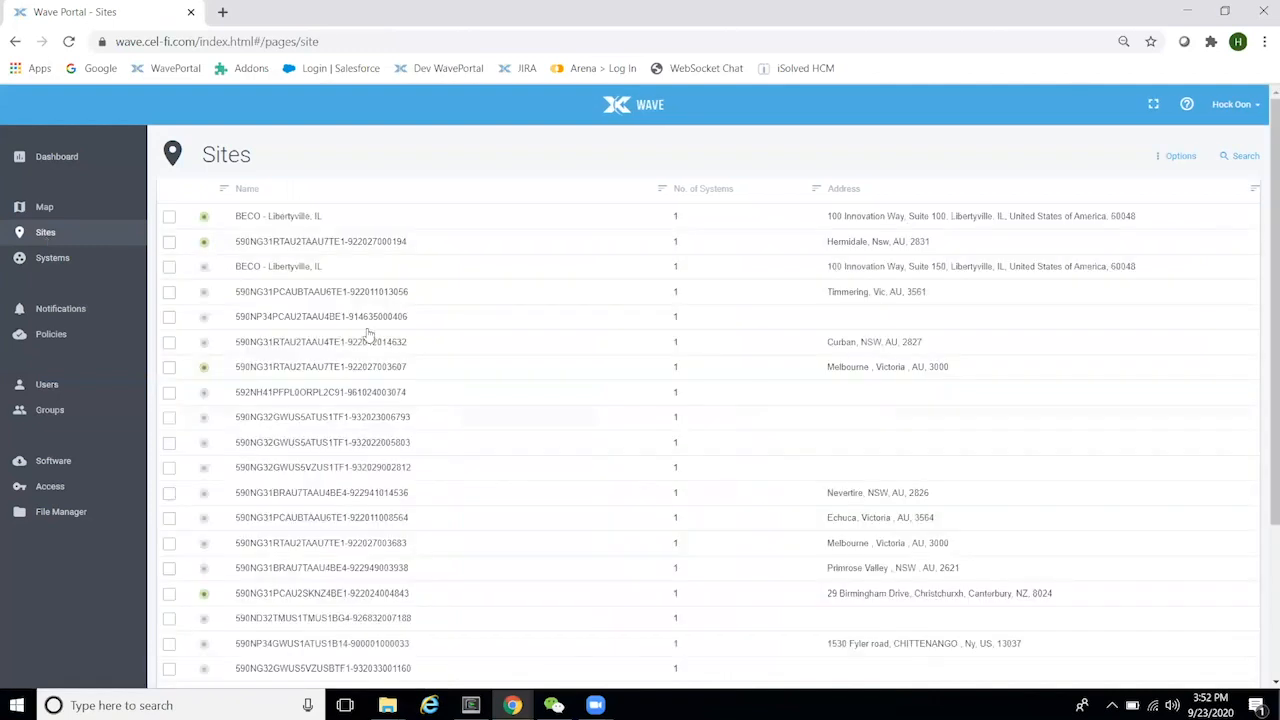
{"action": "left_click", "coordinate": [1192, 163]}
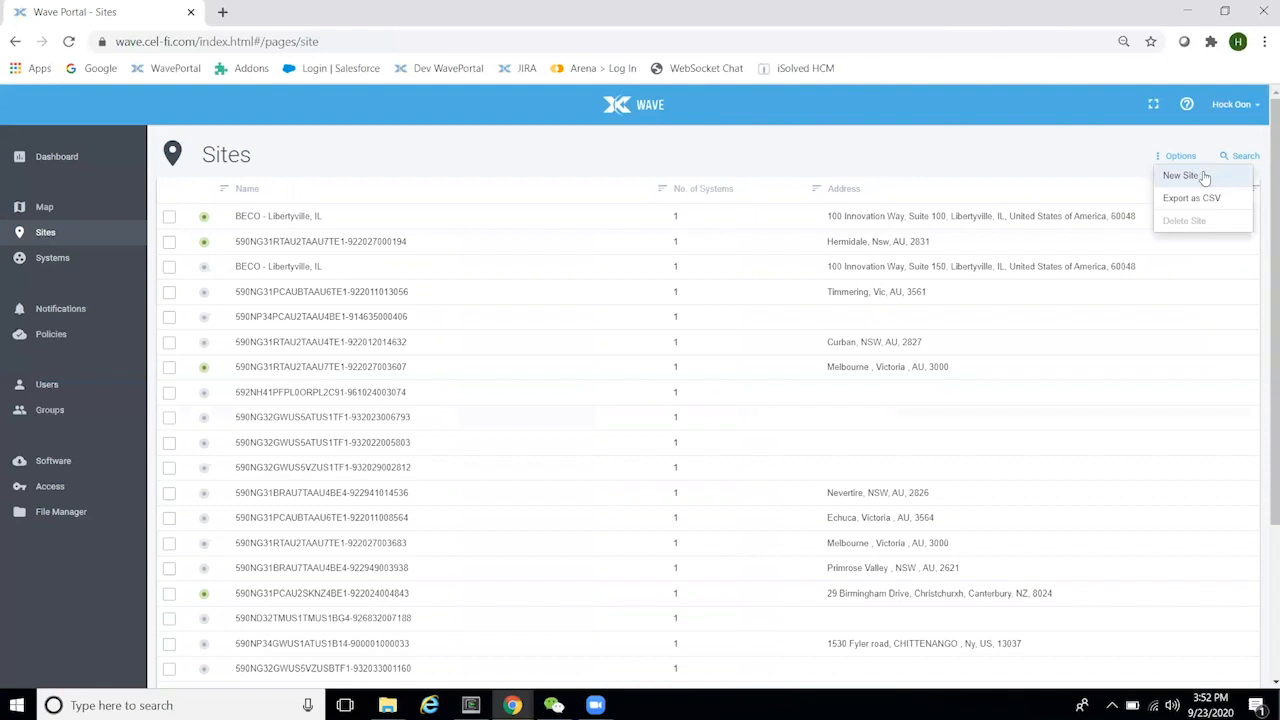
{"action": "left_click", "coordinate": [1203, 176]}
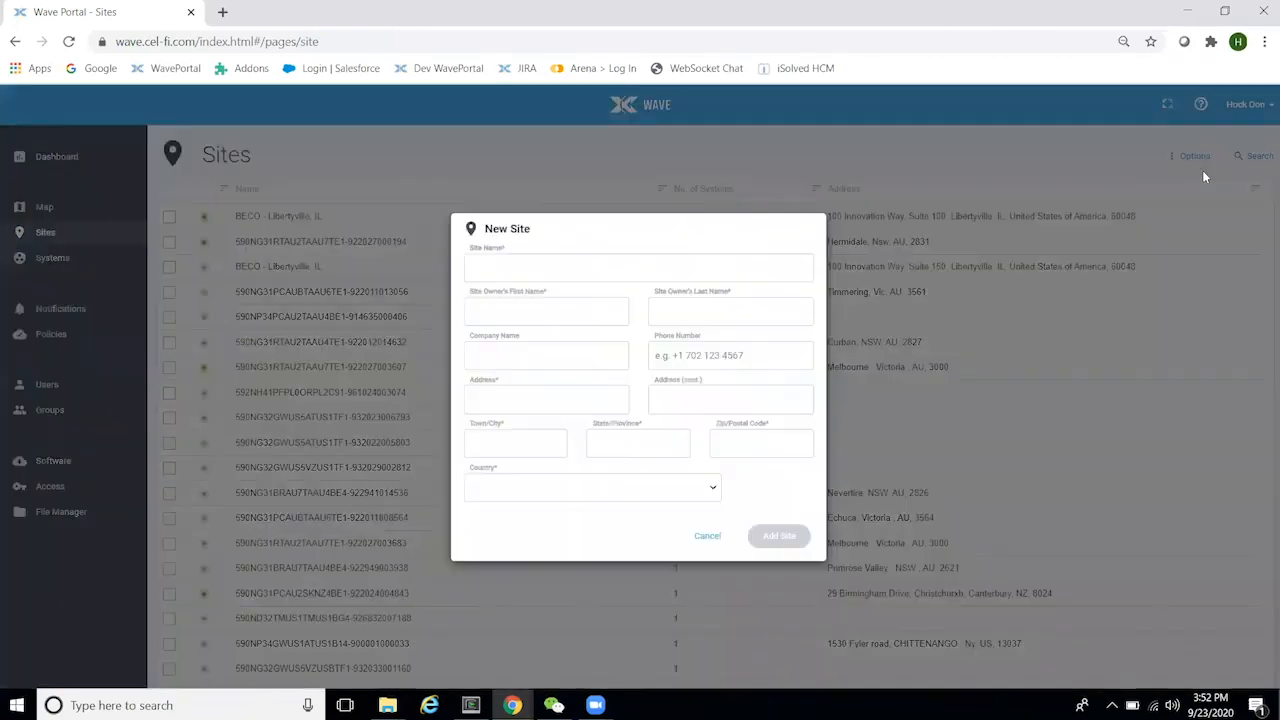
{"action": "left_click", "coordinate": [686, 266]}
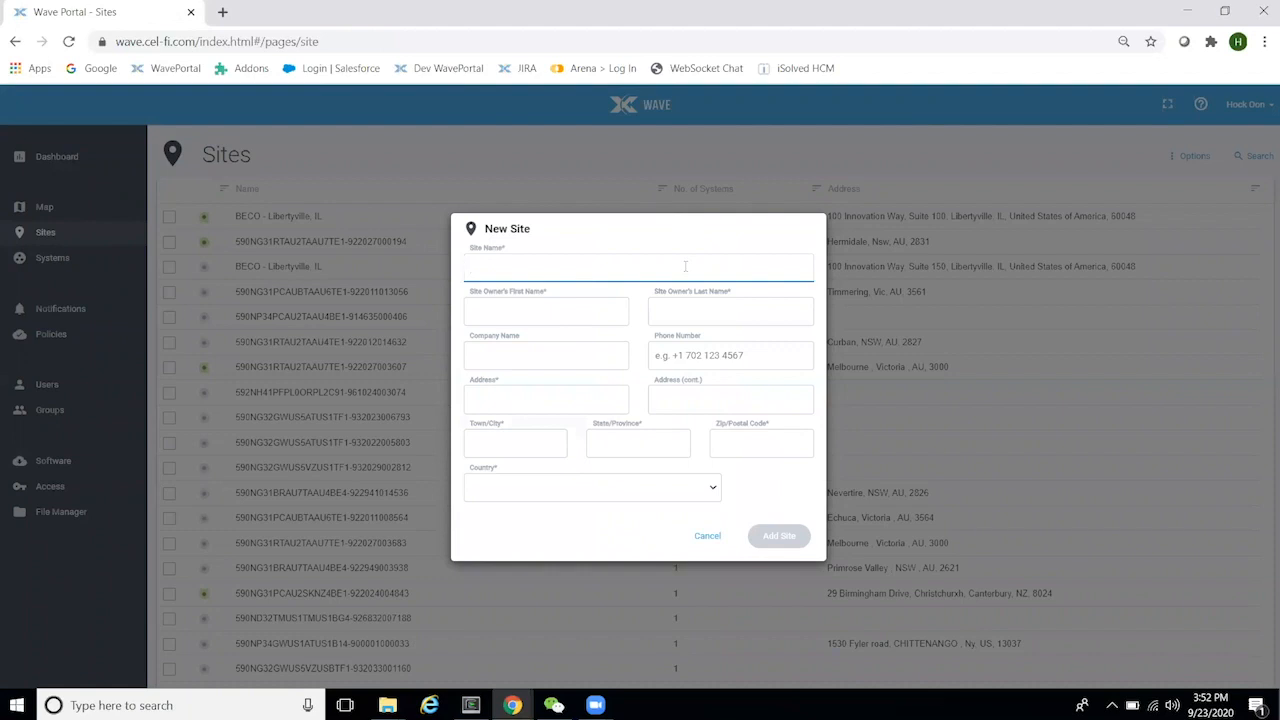
{"action": "type", "text": "Waikiki hotel"}
{"action": "left_click", "coordinate": [610, 319]}
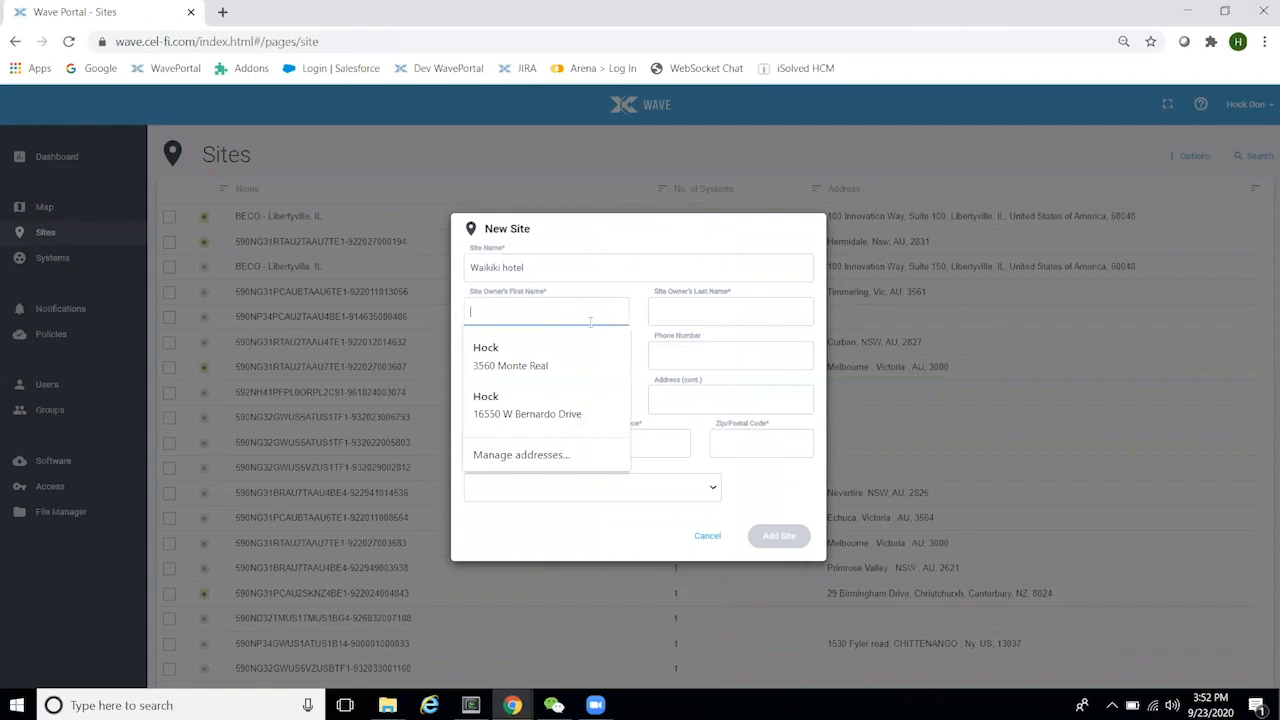
{"action": "left_click", "coordinate": [559, 405]}
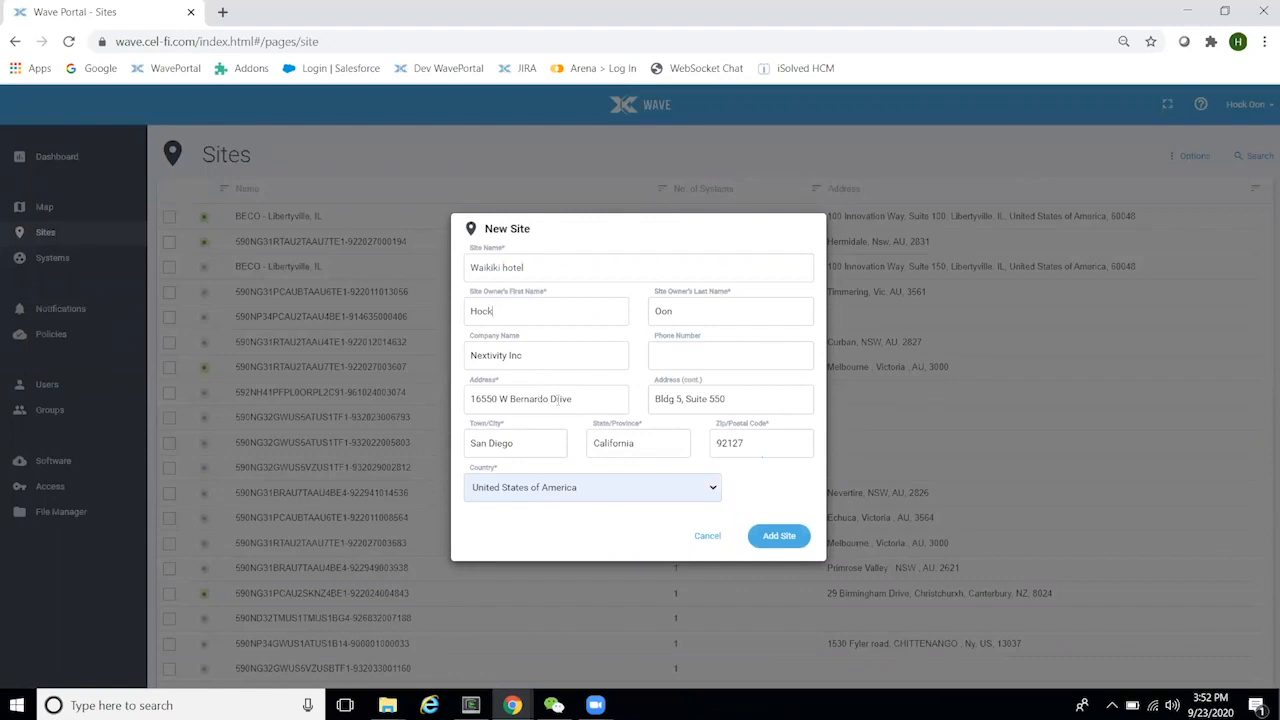
{"action": "left_click", "coordinate": [772, 542]}
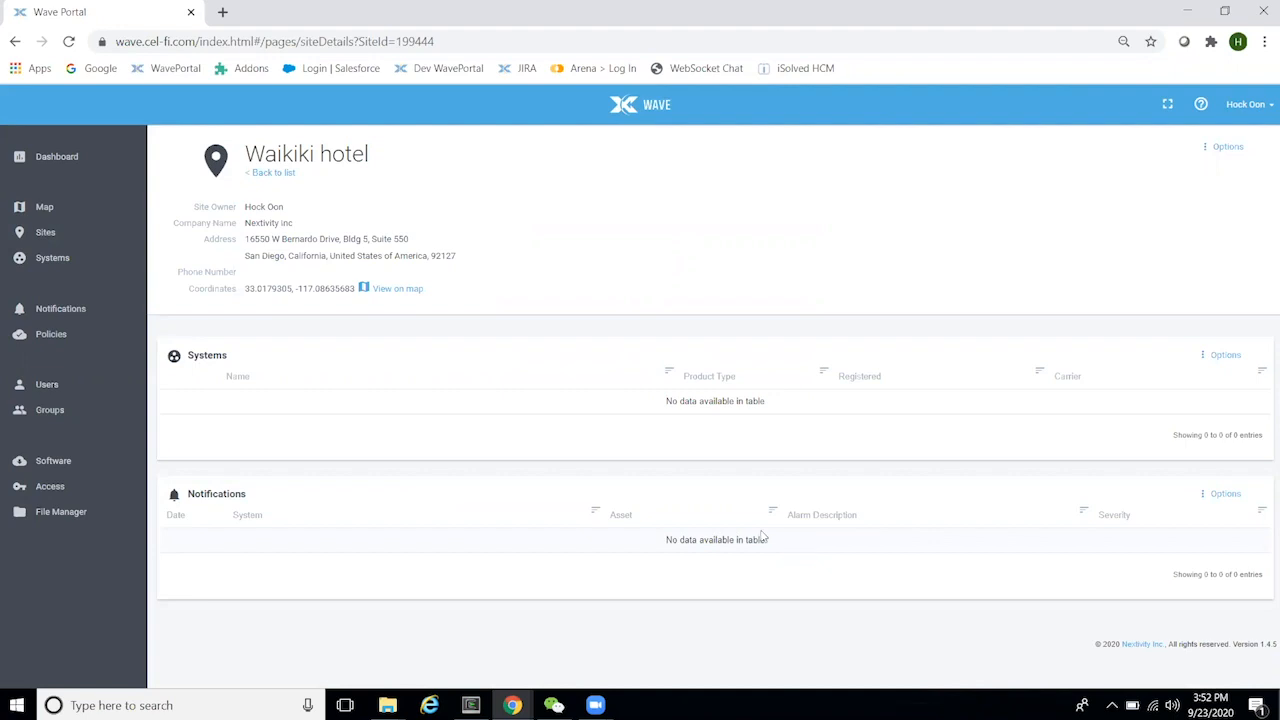
- Open the Waikiki hotel site's installation package and keep FirstNet enabled
{"action": "left_click", "coordinate": [1227, 150]}
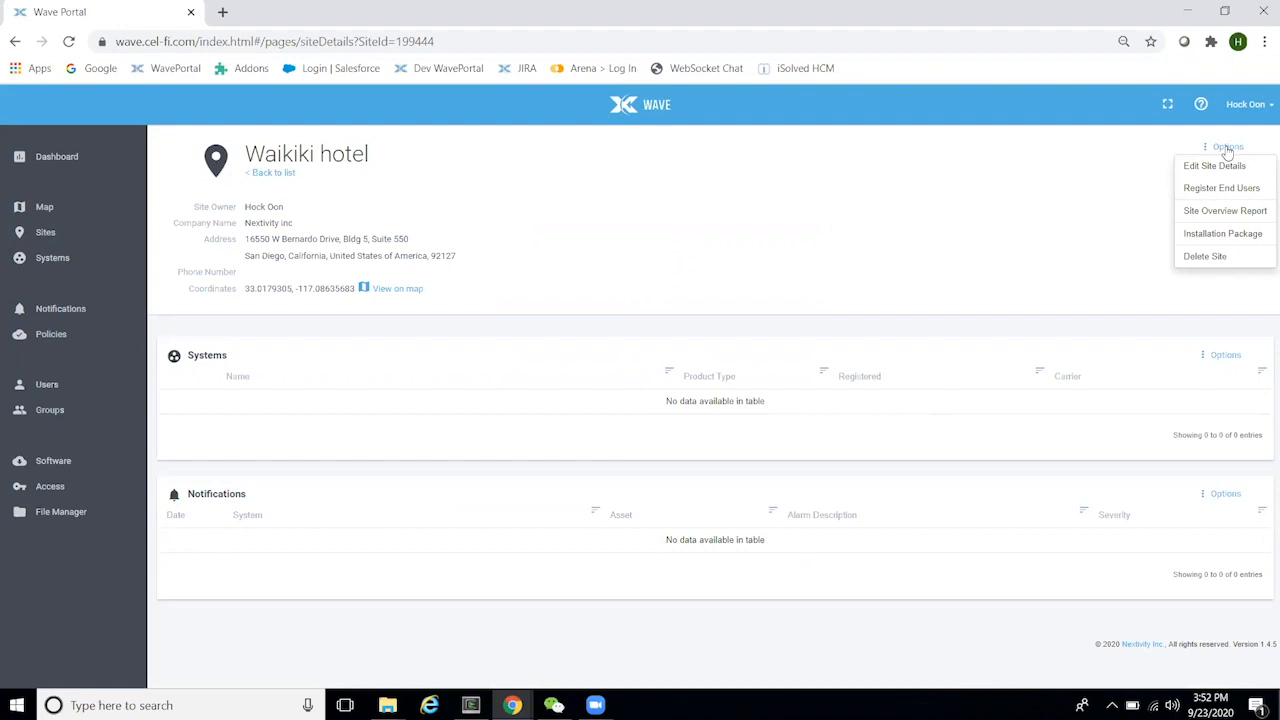
{"action": "left_click", "coordinate": [1224, 236]}
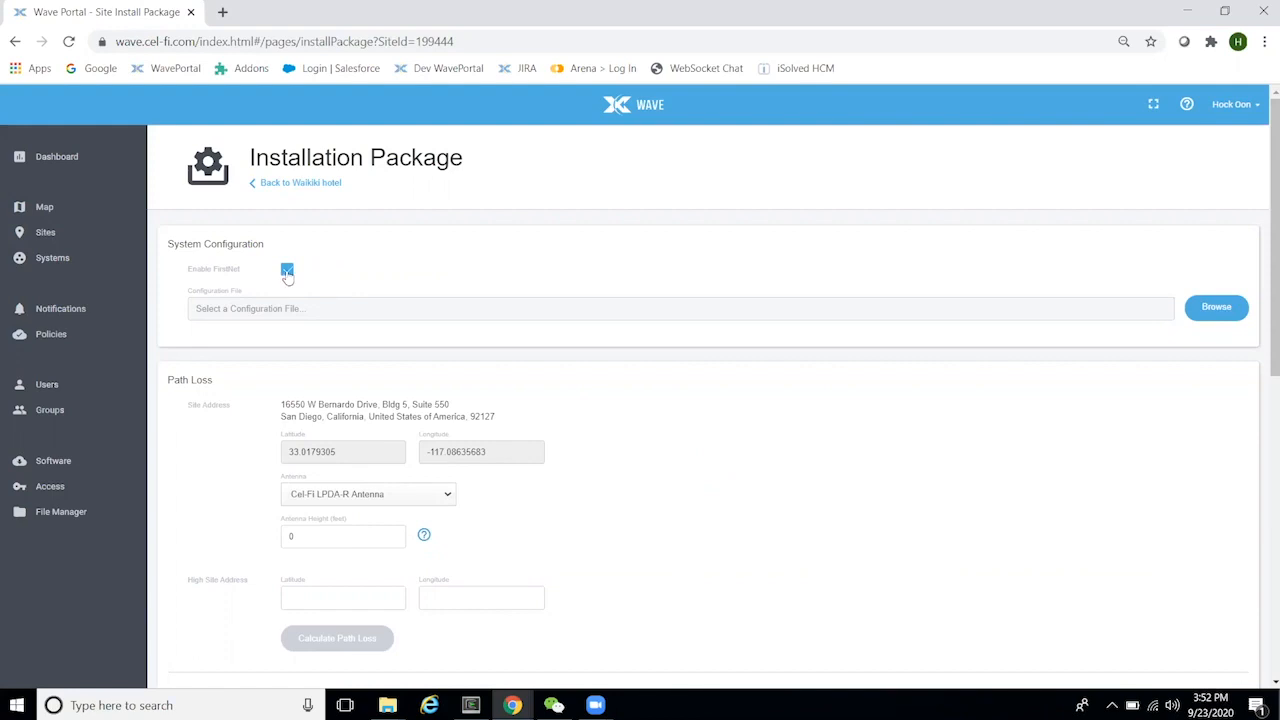
{"action": "left_click", "coordinate": [287, 272]}
{"action": "left_click", "coordinate": [287, 273]}
- Assign the Honolulu County file from the Hawaii folder as the package's configuration file
{"action": "left_click", "coordinate": [1211, 319]}
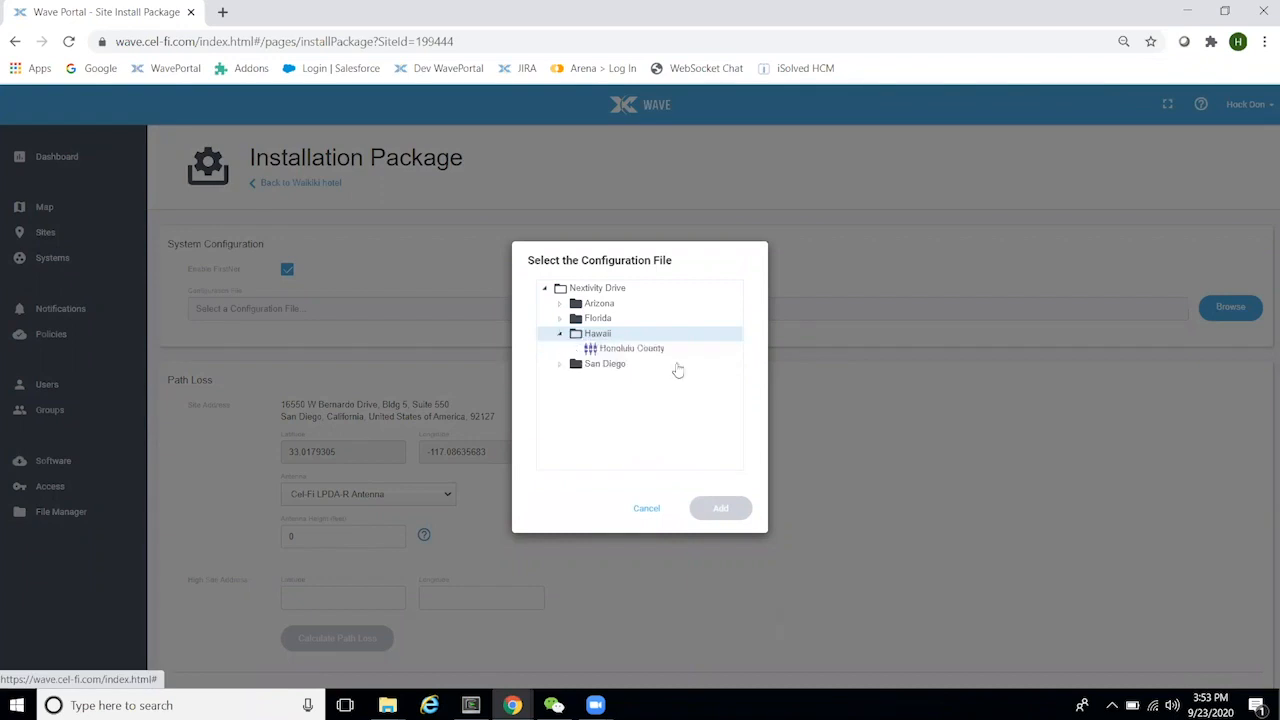
{"action": "left_click", "coordinate": [652, 350]}
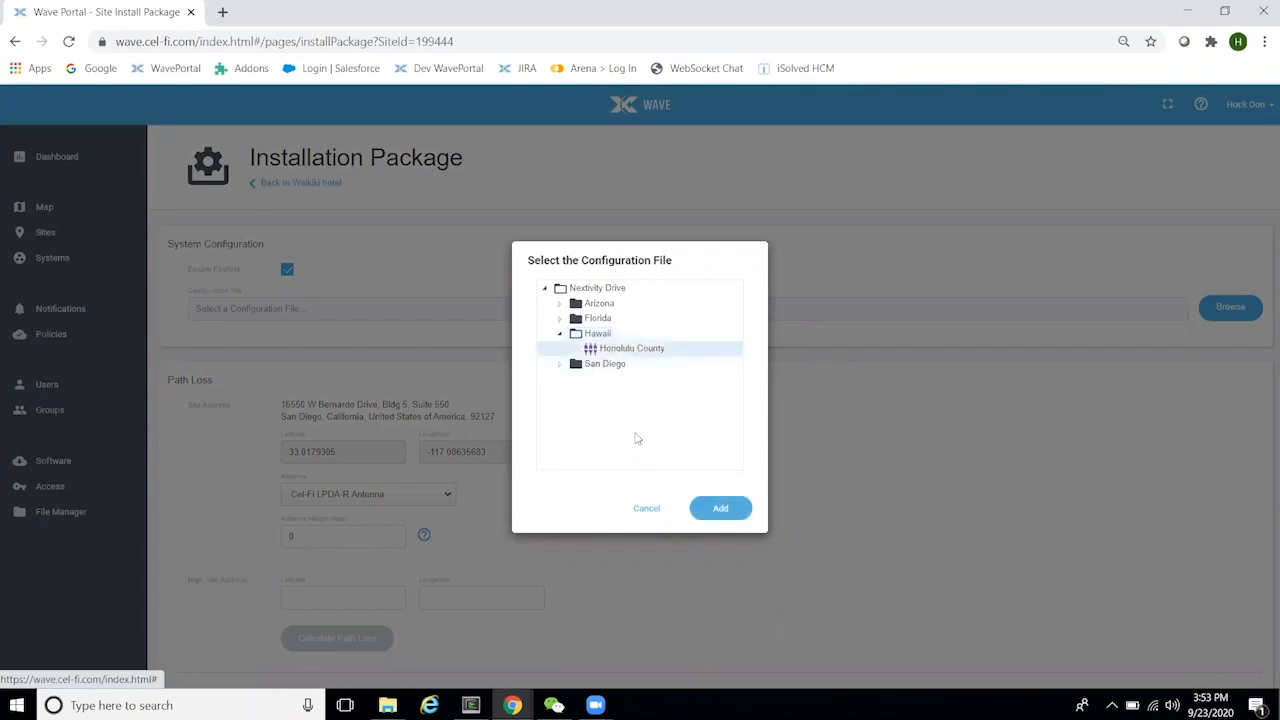
{"action": "left_click", "coordinate": [720, 509]}
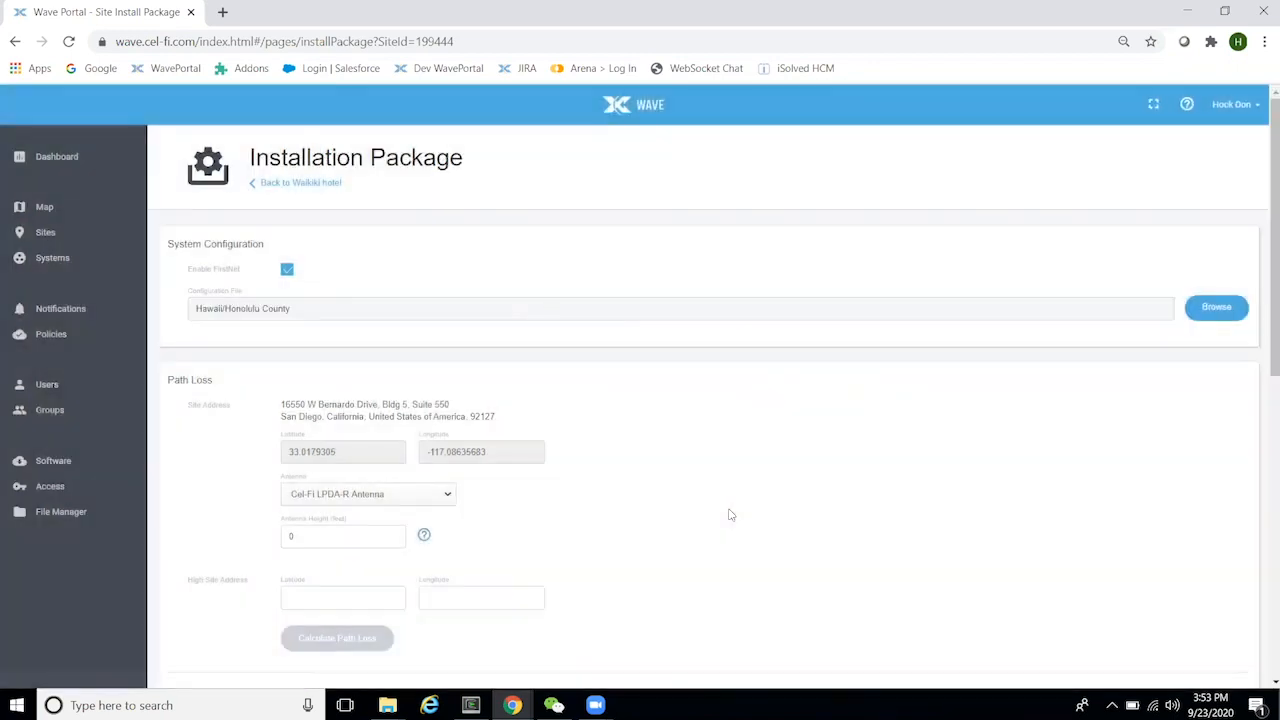
- Choose the Cel-Fi LPDA-R Antenna for the path loss calculation
{"action": "scroll", "coordinate": [752, 478], "scroll_direction": "down", "scroll_amount": 1}
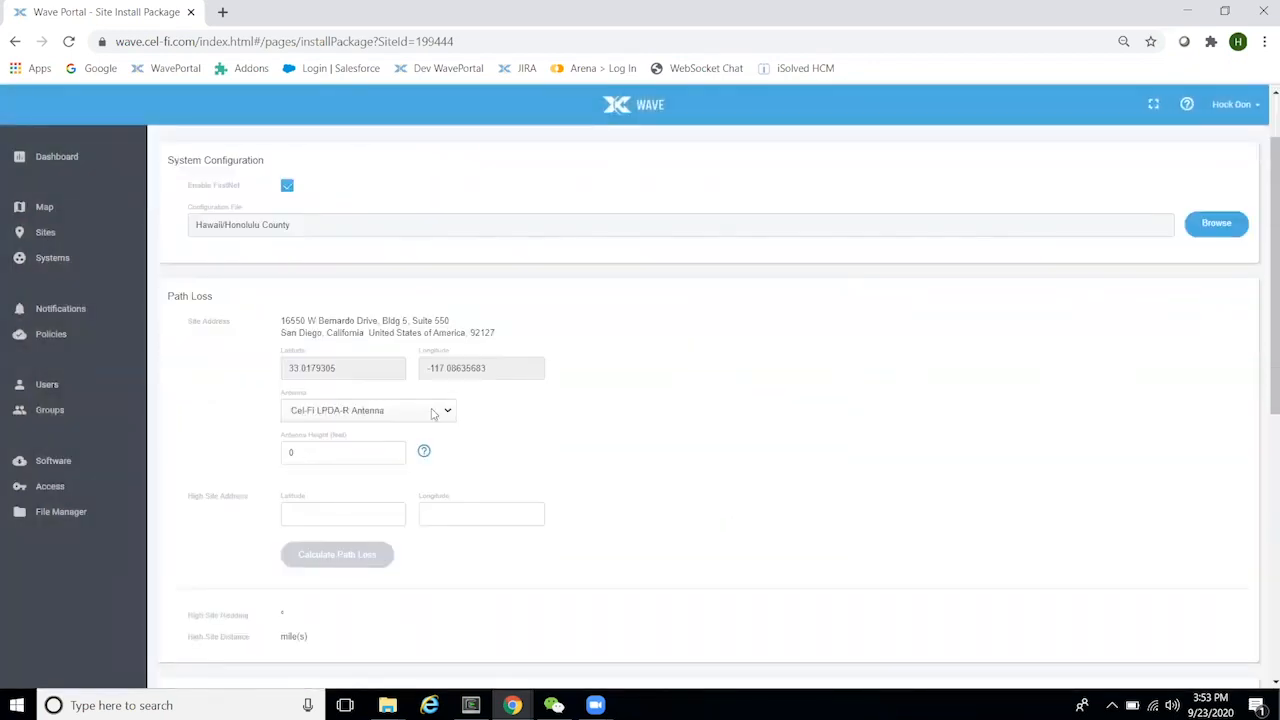
{"action": "left_click", "coordinate": [436, 412]}
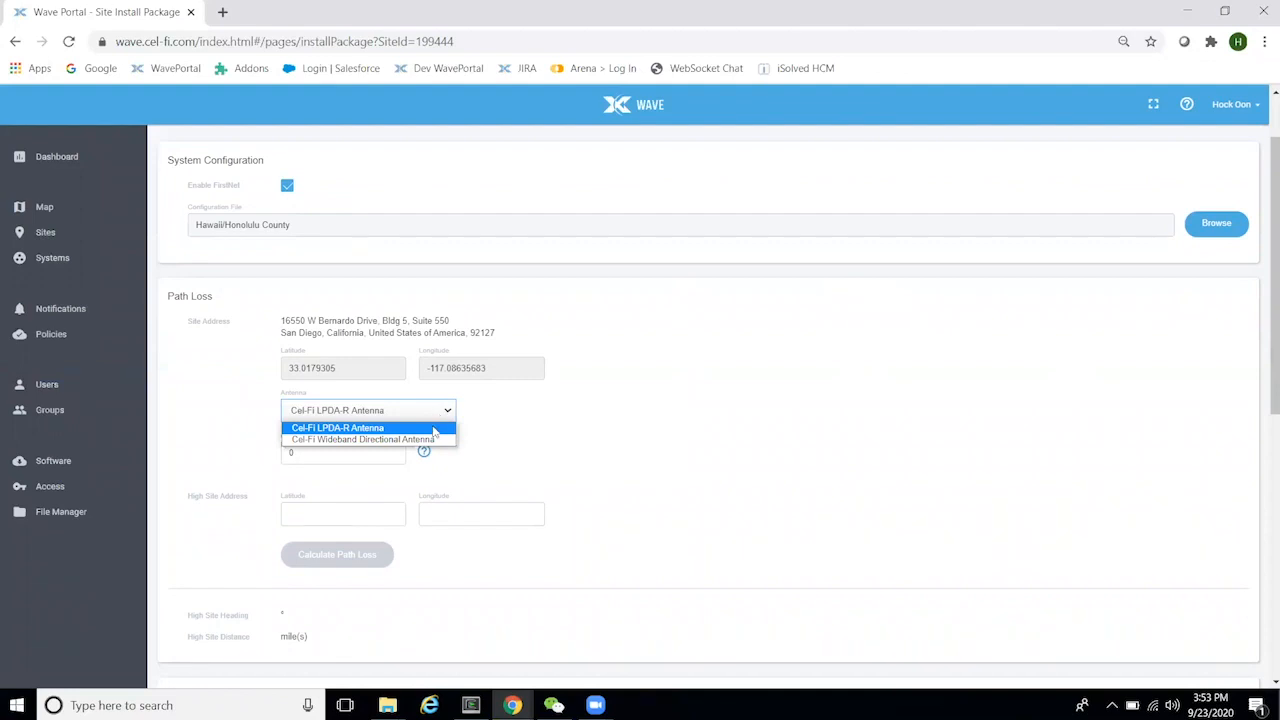
{"action": "left_click", "coordinate": [437, 428]}
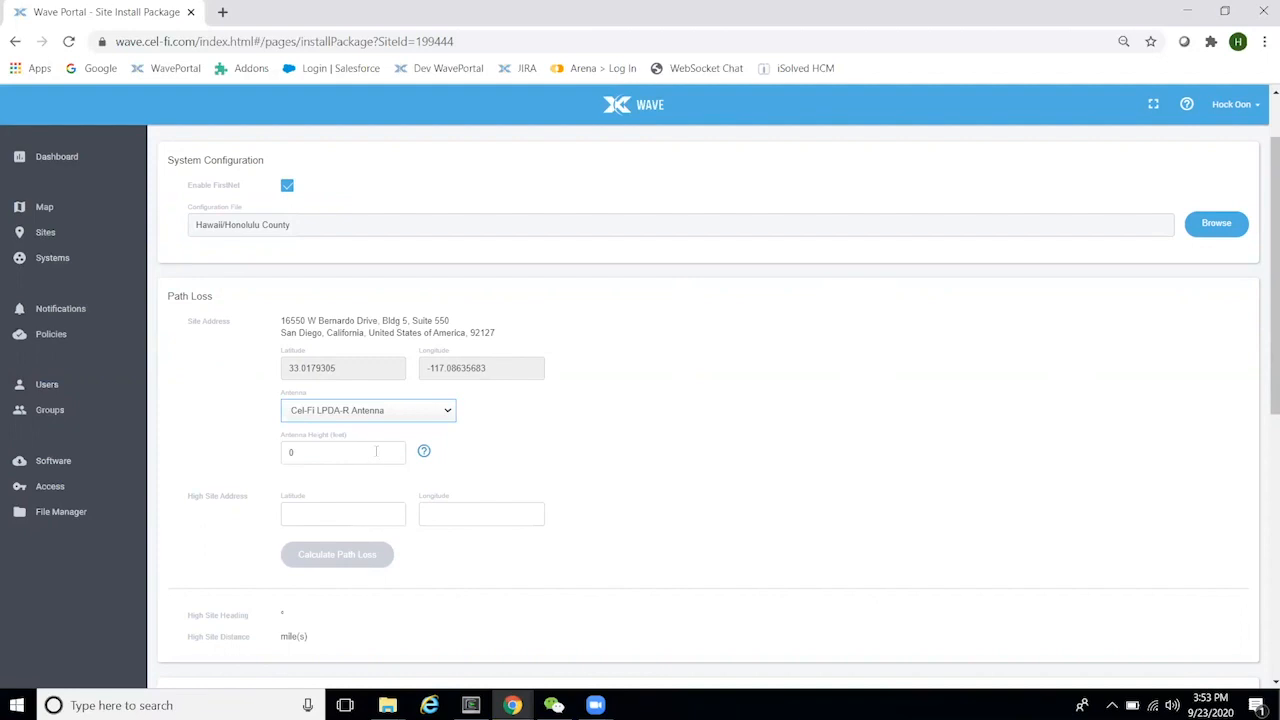
- Check the antenna height illustration and set the antenna height to 8 feet
{"action": "left_click", "coordinate": [424, 451]}
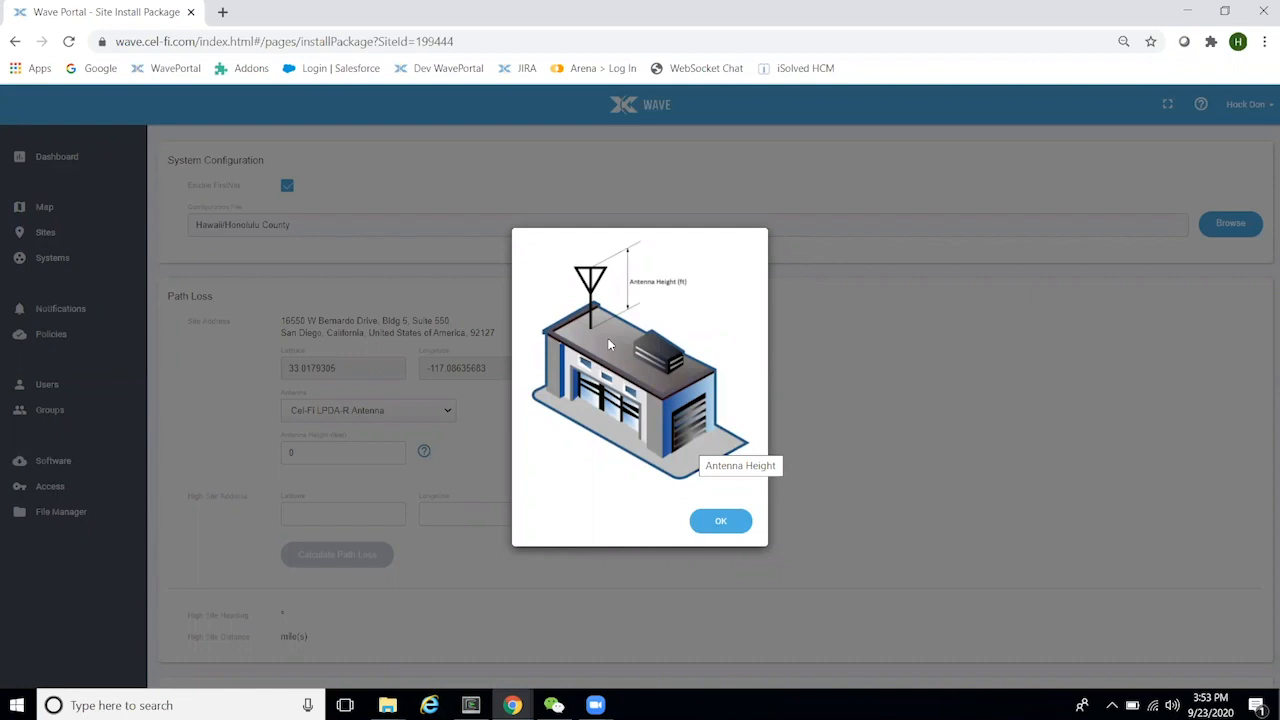
{"action": "left_click", "coordinate": [721, 523]}
{"action": "left_click_drag", "start_coordinate": [300, 453], "coordinate": [253, 453]}
{"action": "type", "text": "8"}
{"action": "left_click", "coordinate": [799, 445]}
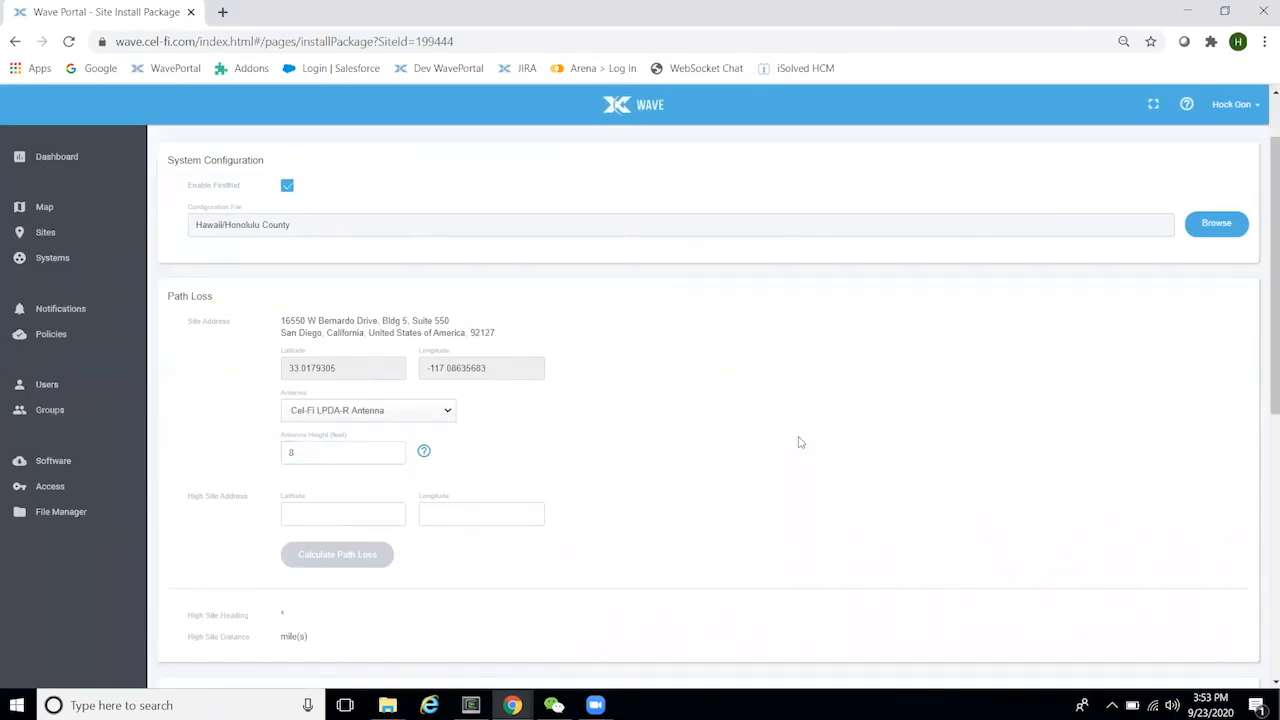
- Enter the high site coordinates as latitude 32.9925 and longitude -117.115988, and calculate the path loss
{"action": "left_click", "coordinate": [389, 517]}
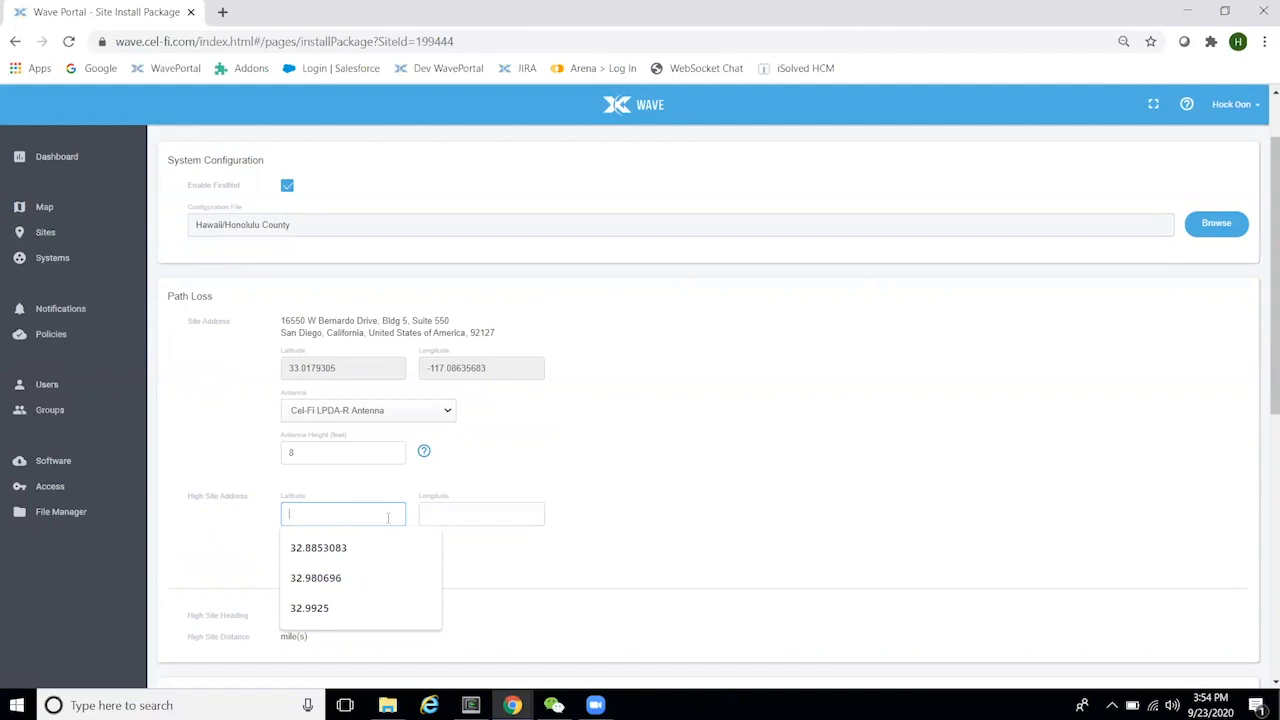
{"action": "scroll", "coordinate": [388, 518], "scroll_direction": "down", "scroll_amount": 2}
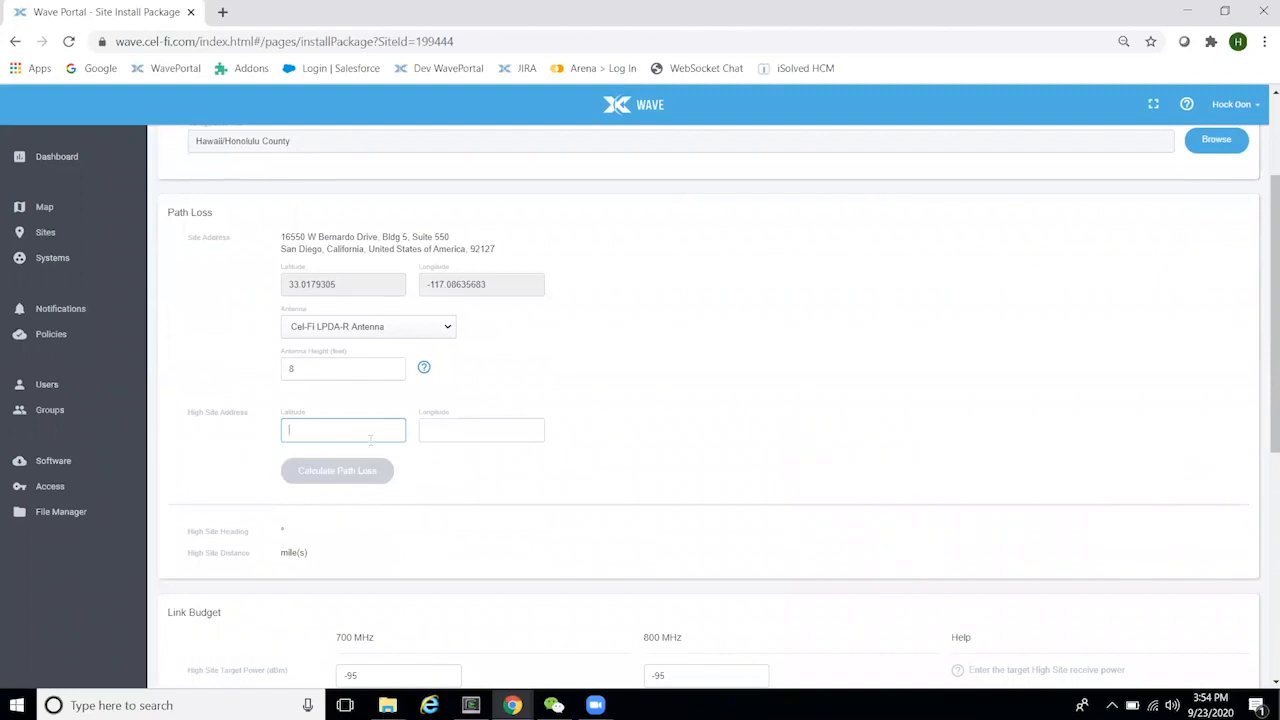
{"action": "type", "text": "3"}
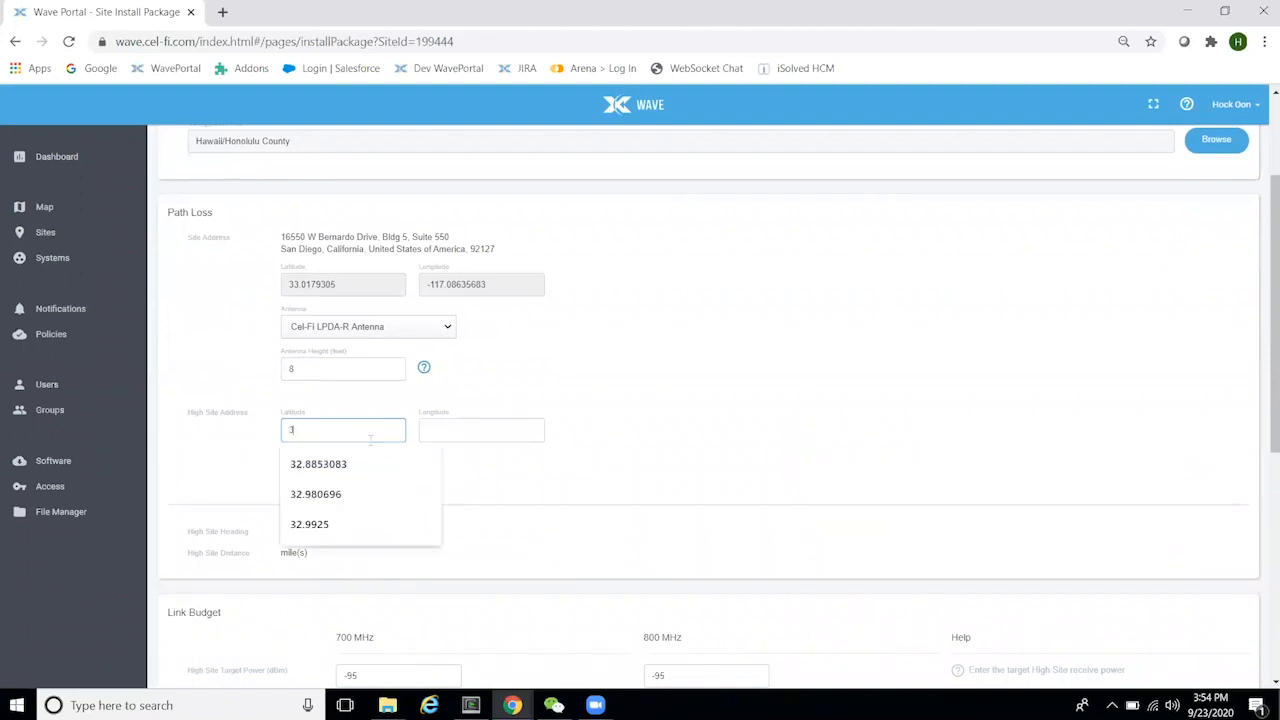
{"action": "type", "text": "2.9925"}
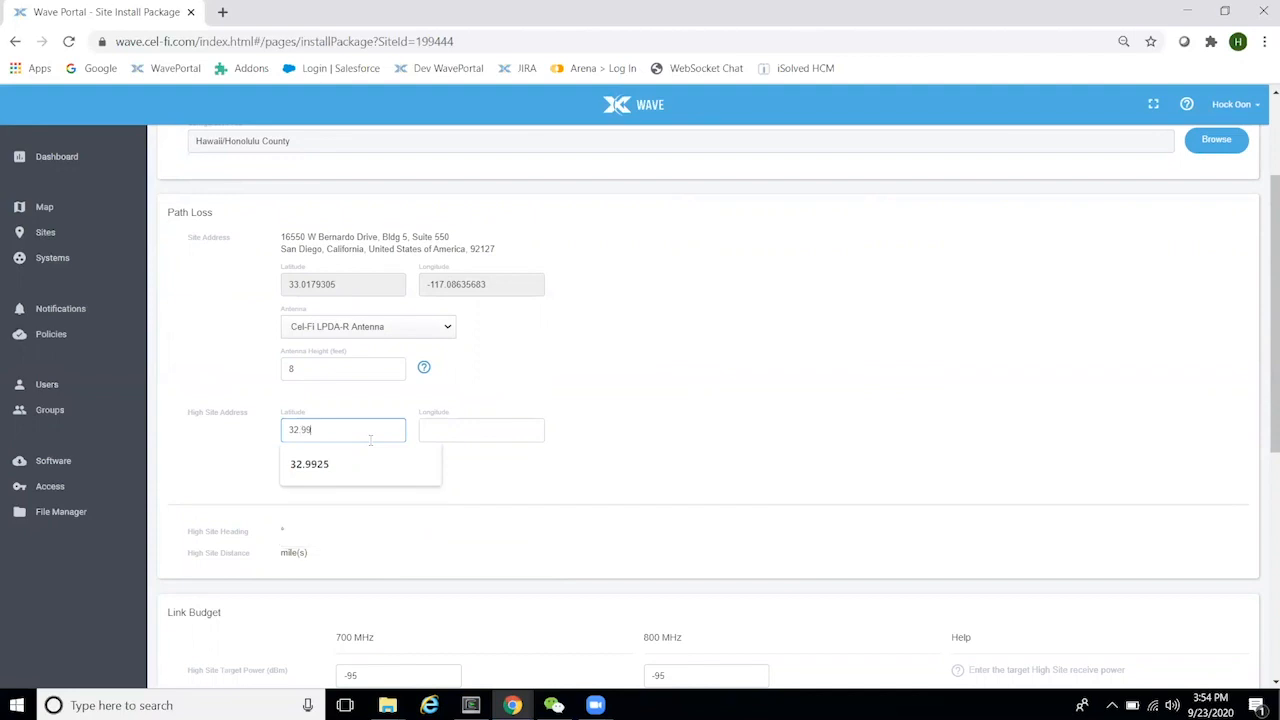
{"action": "left_click", "coordinate": [495, 431]}
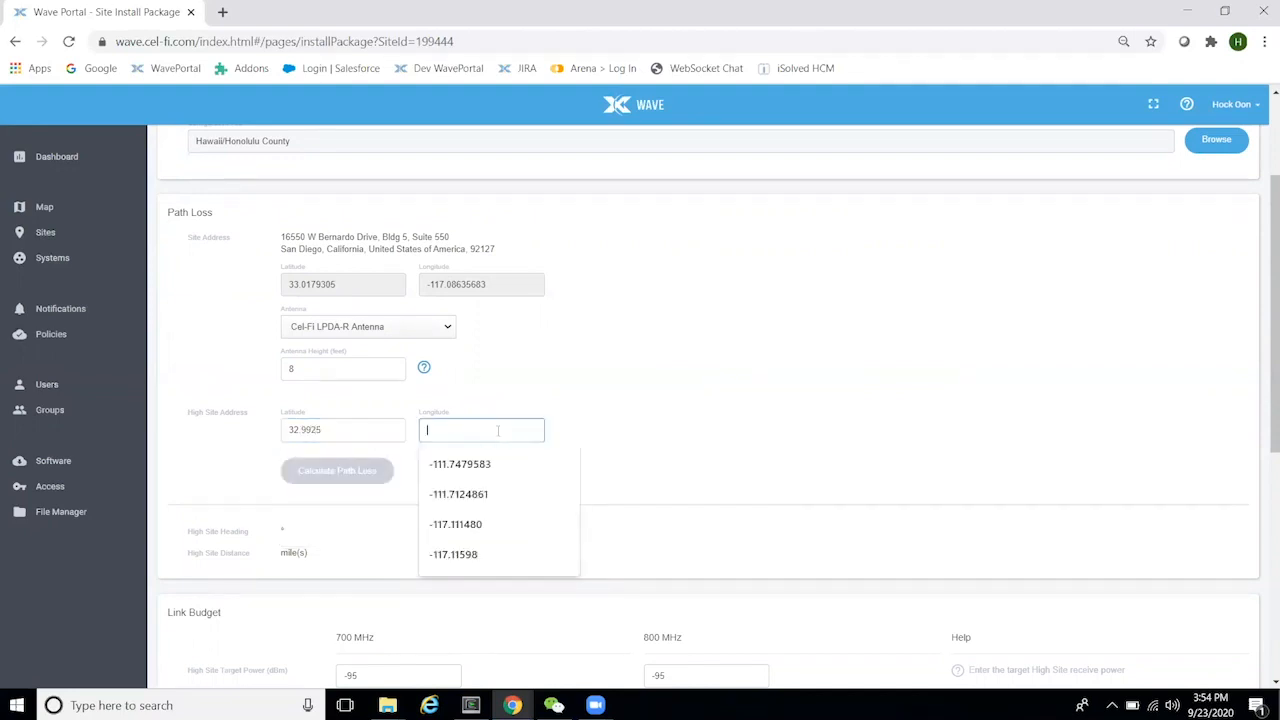
{"action": "type", "text": "-117"}
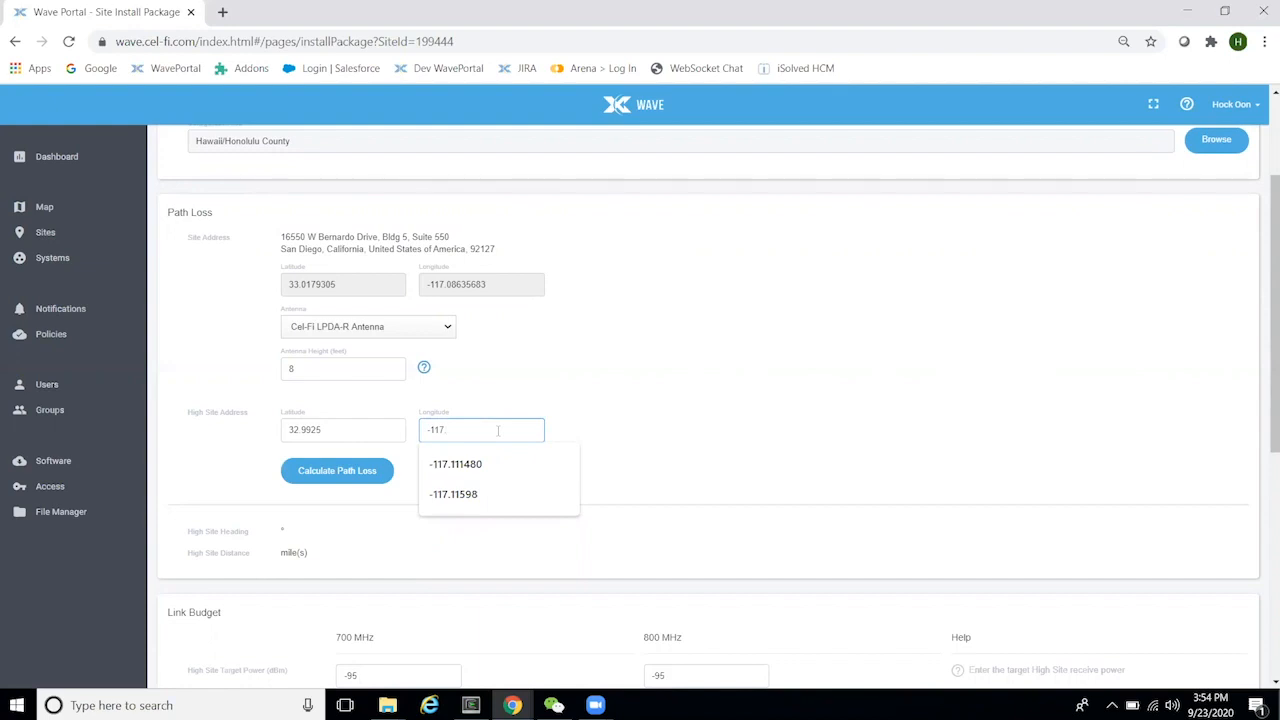
{"action": "type", "text": ".115"}
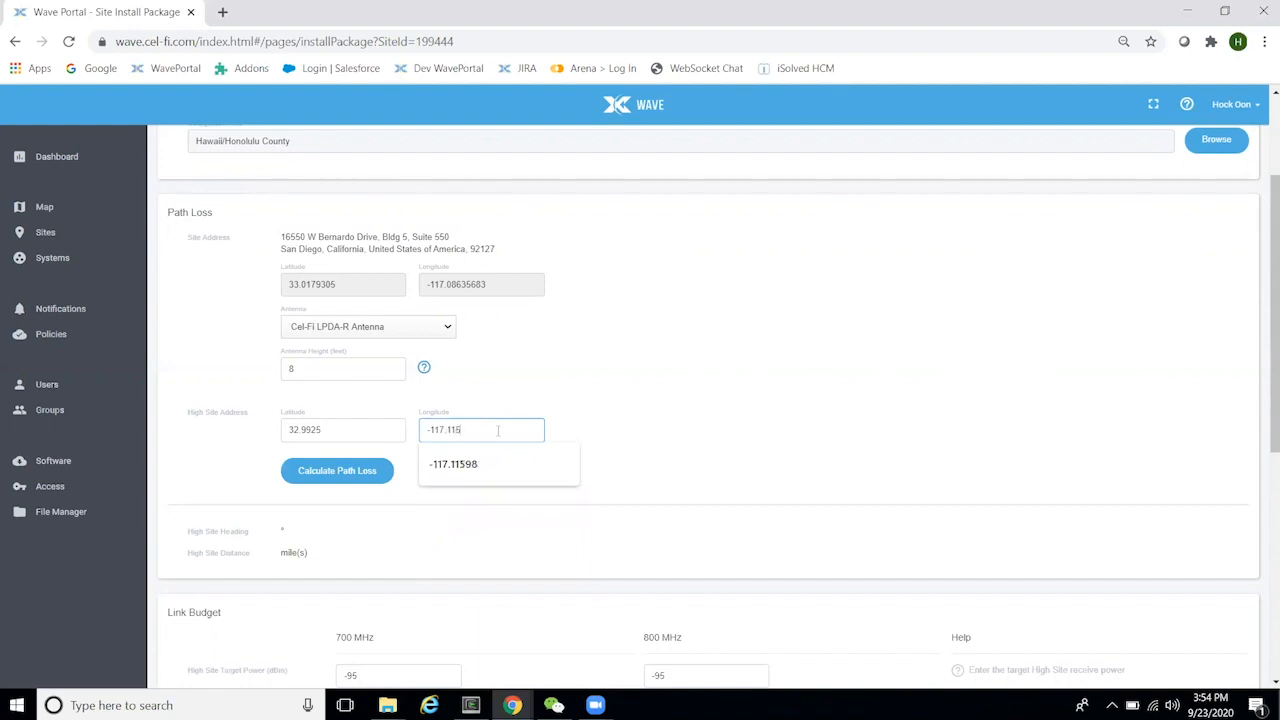
{"action": "type", "text": "988"}
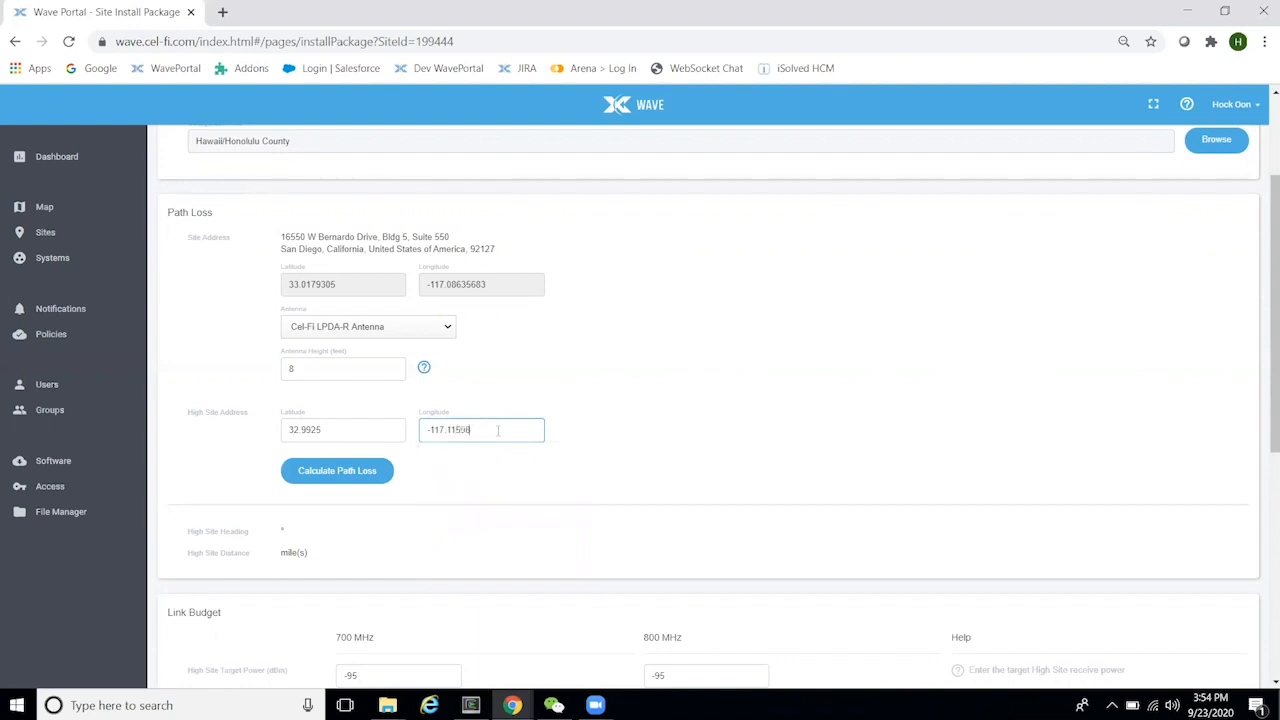
{"action": "left_click", "coordinate": [851, 501]}
{"action": "left_click", "coordinate": [376, 474]}
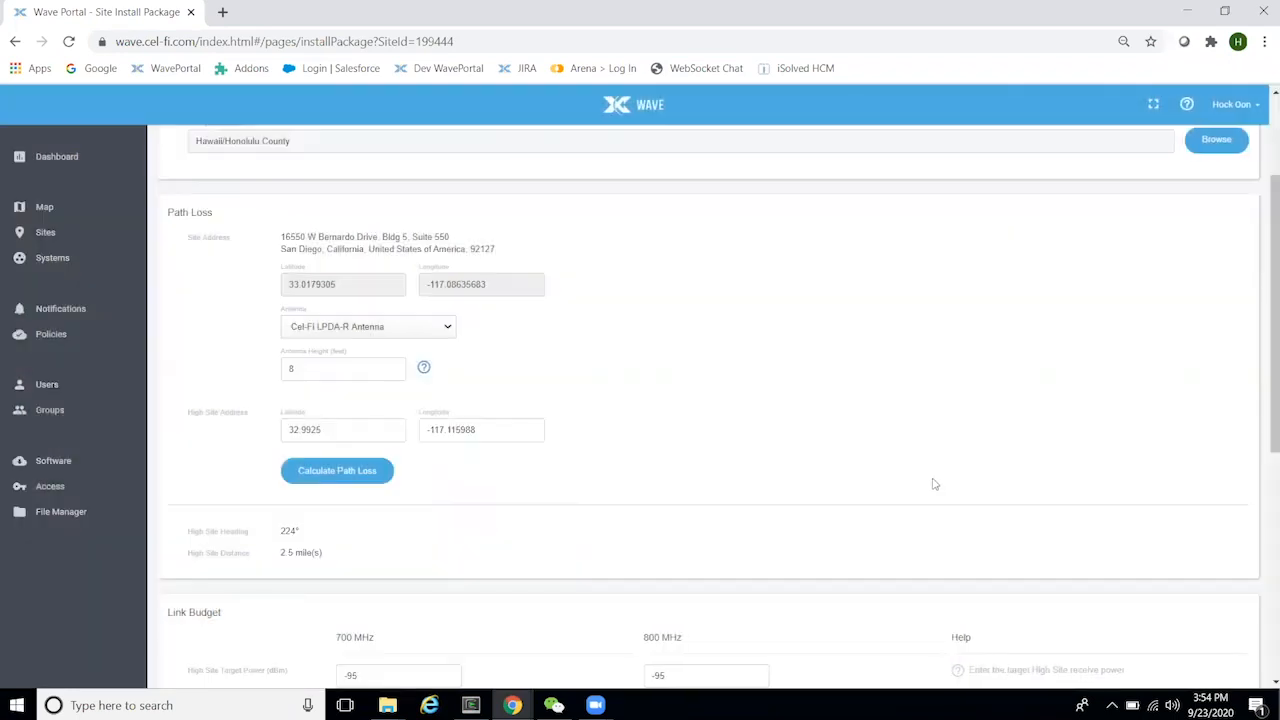
- Set the antenna feed losses in the link budget to 3 dB for both 700 MHz and 800 MHz
{"action": "scroll", "coordinate": [936, 482], "scroll_direction": "down", "scroll_amount": 3}
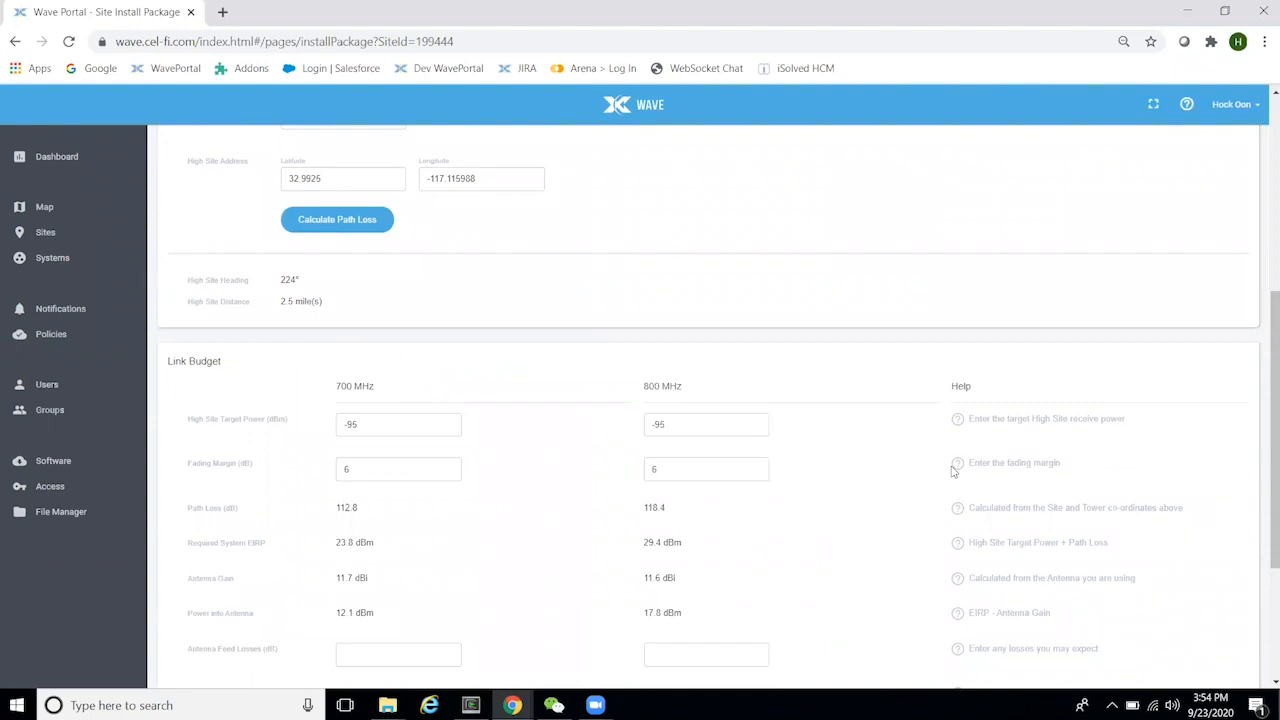
{"action": "scroll", "coordinate": [953, 470], "scroll_direction": "down", "scroll_amount": 1}
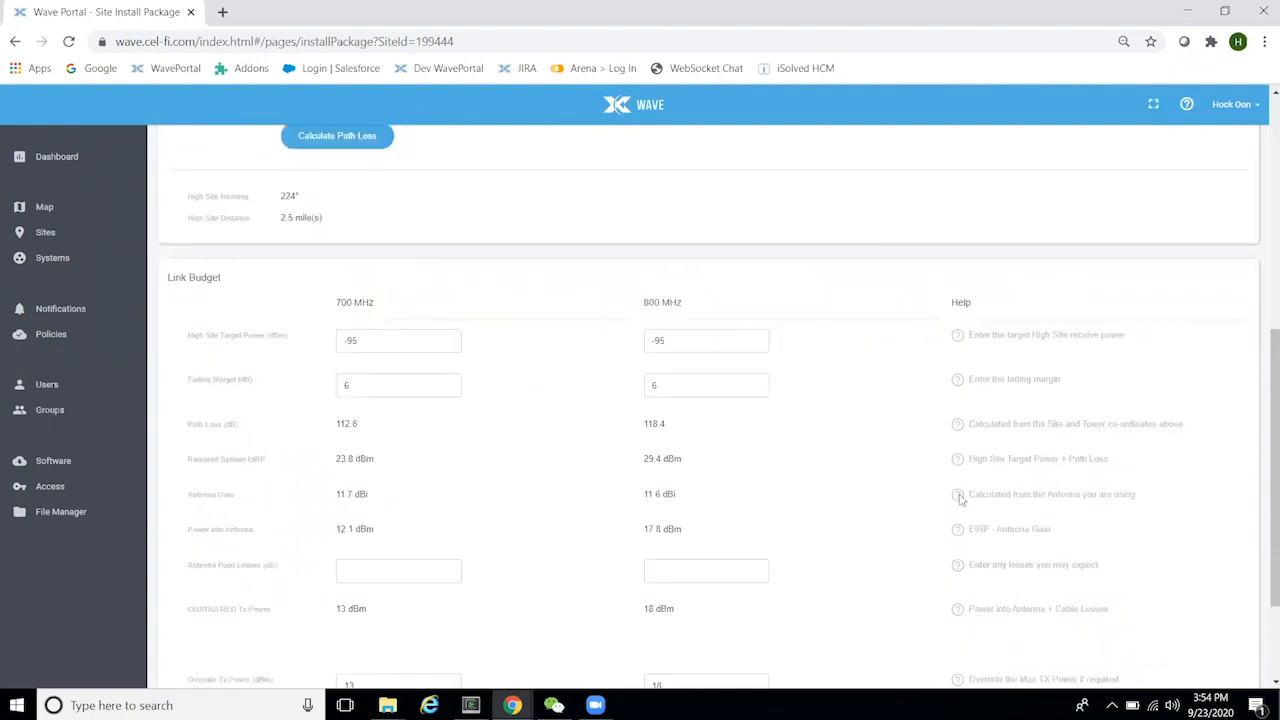
{"action": "left_click", "coordinate": [400, 576]}
{"action": "left_click", "coordinate": [727, 578]}
{"action": "type", "text": "3"}
- Save the installation package and dismiss the update message
{"action": "scroll", "coordinate": [808, 563], "scroll_direction": "down", "scroll_amount": 2}
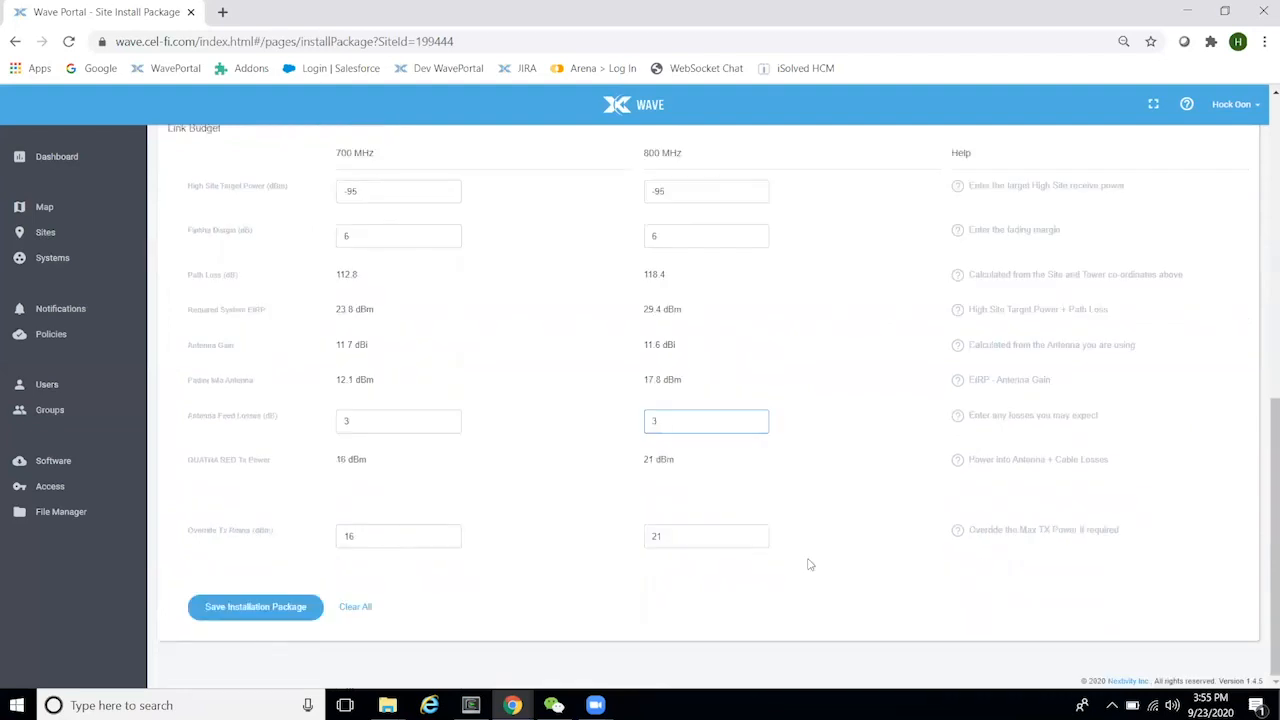
{"action": "left_click", "coordinate": [246, 612]}
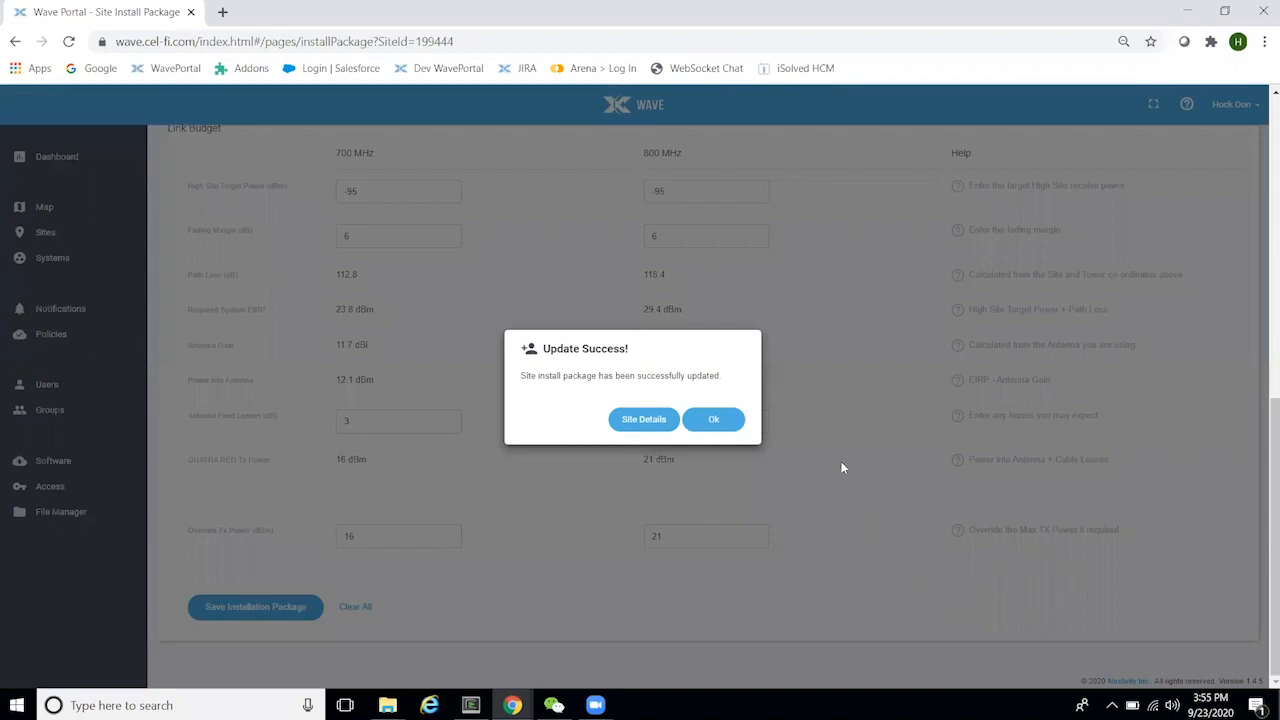
{"action": "left_click", "coordinate": [735, 421]}
{"action": "scroll", "coordinate": [892, 532], "scroll_direction": "up", "scroll_amount": 3}
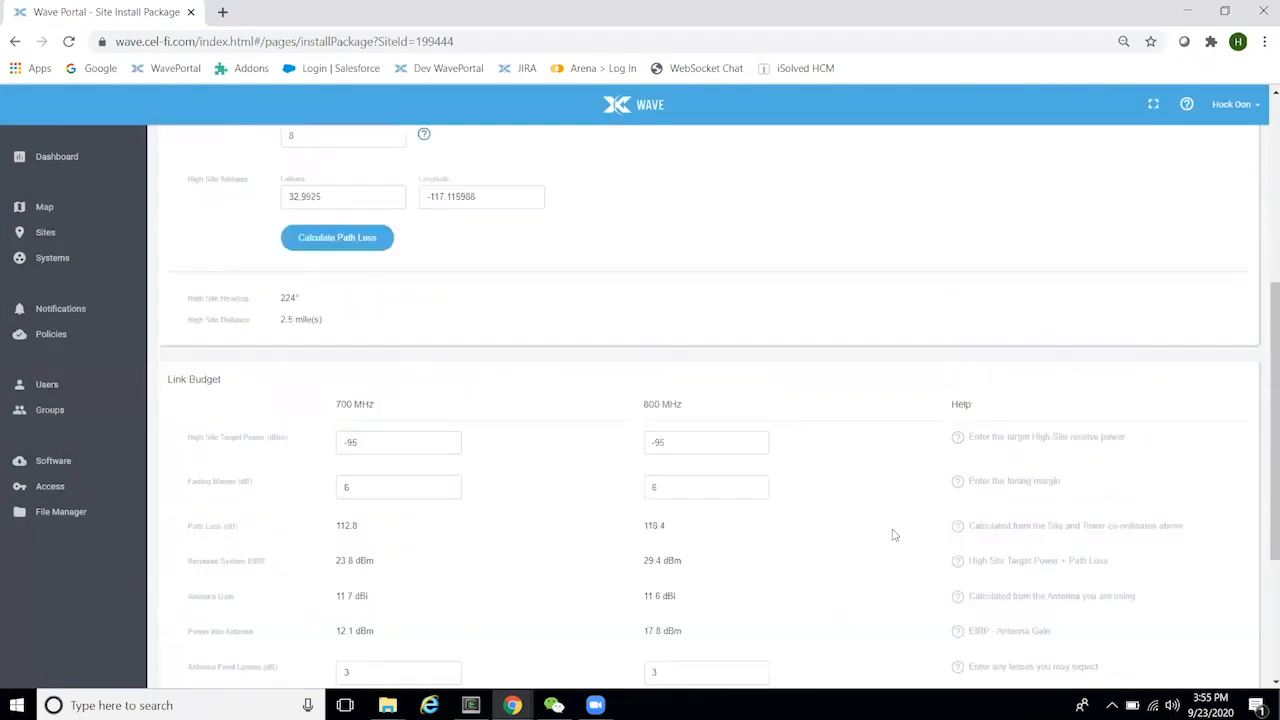